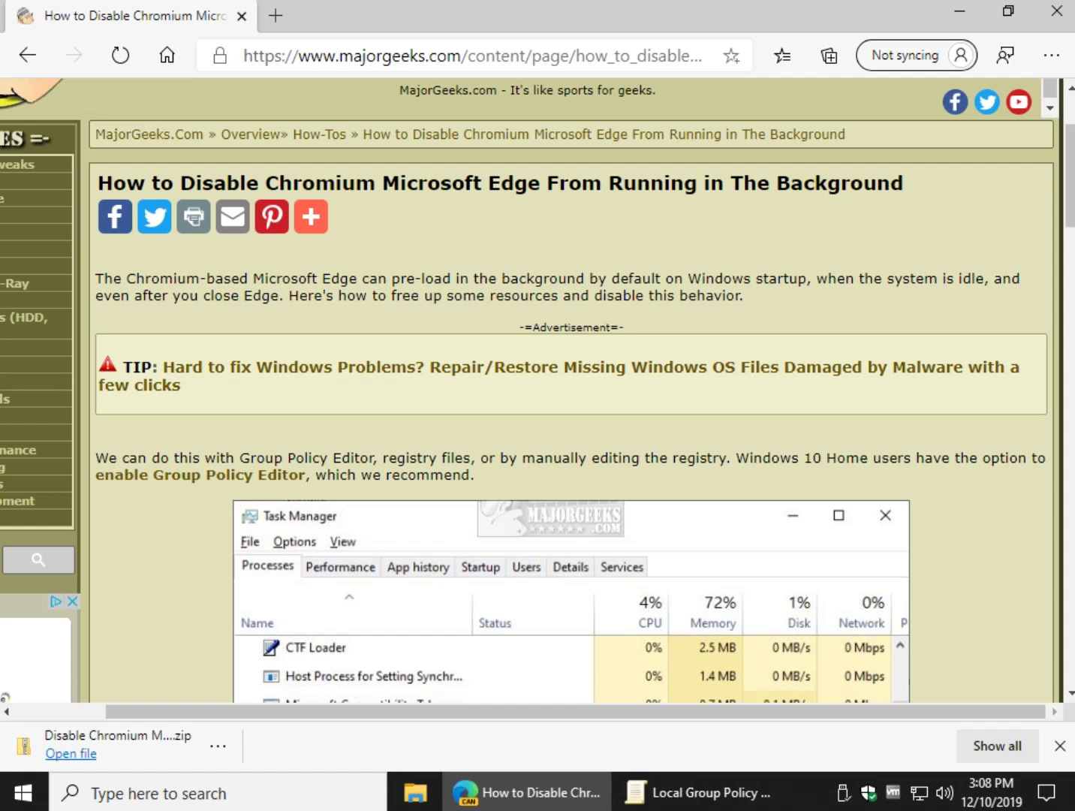
Step: Open the linked guide on enabling Group Policy Editor in Windows 10 Home, skim its Method 1 section, and close it
left_click_drag(392, 278, 451, 278)
left_click(451, 279)
scroll(538, 391, "down", 3)
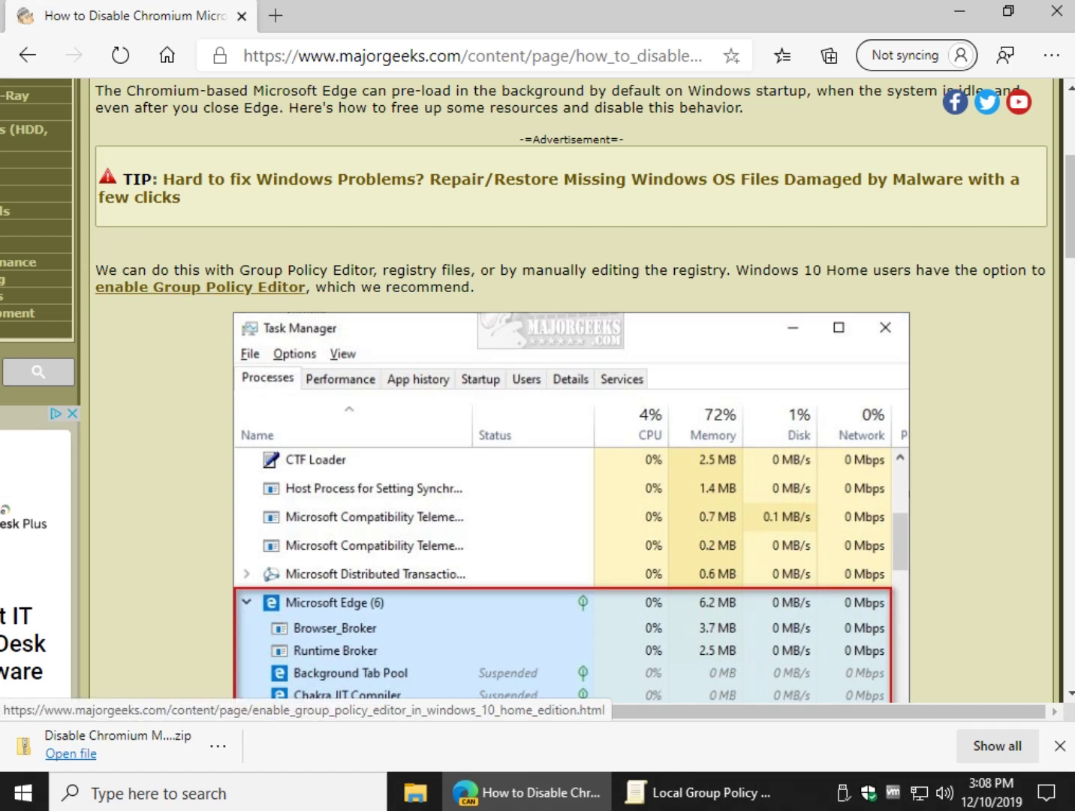
left_click(200, 287)
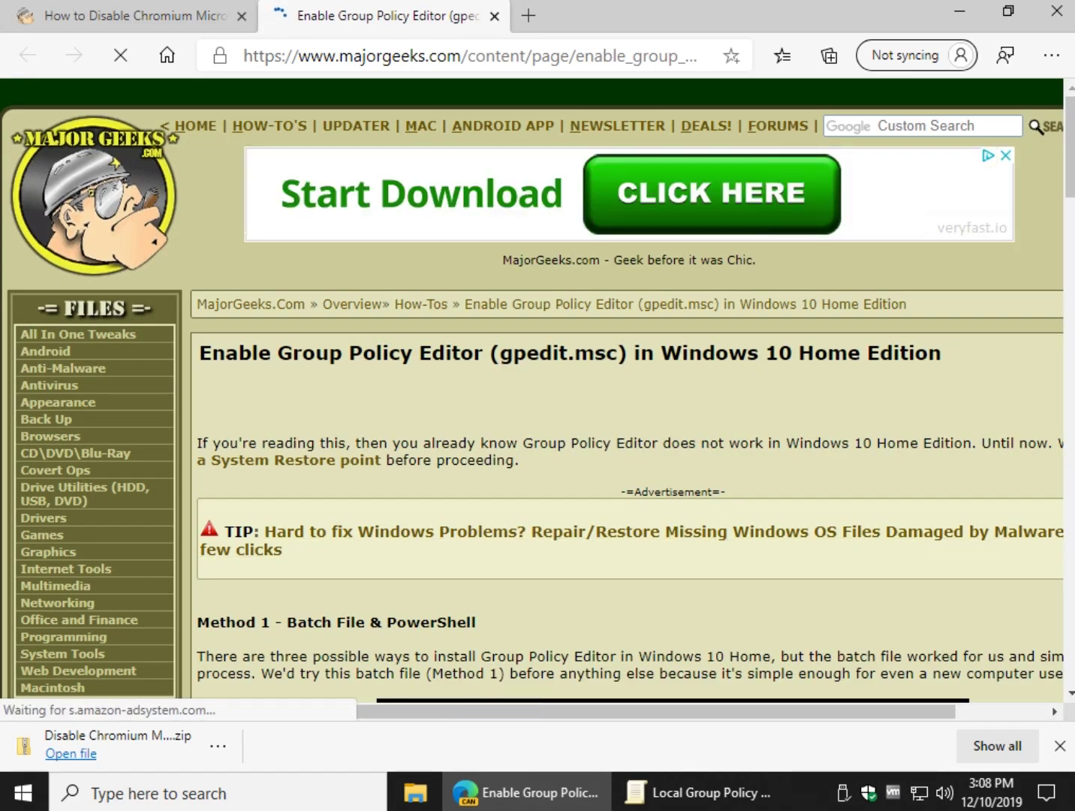
scroll(532, 390, "down", 3)
scroll(532, 391, "down", 4)
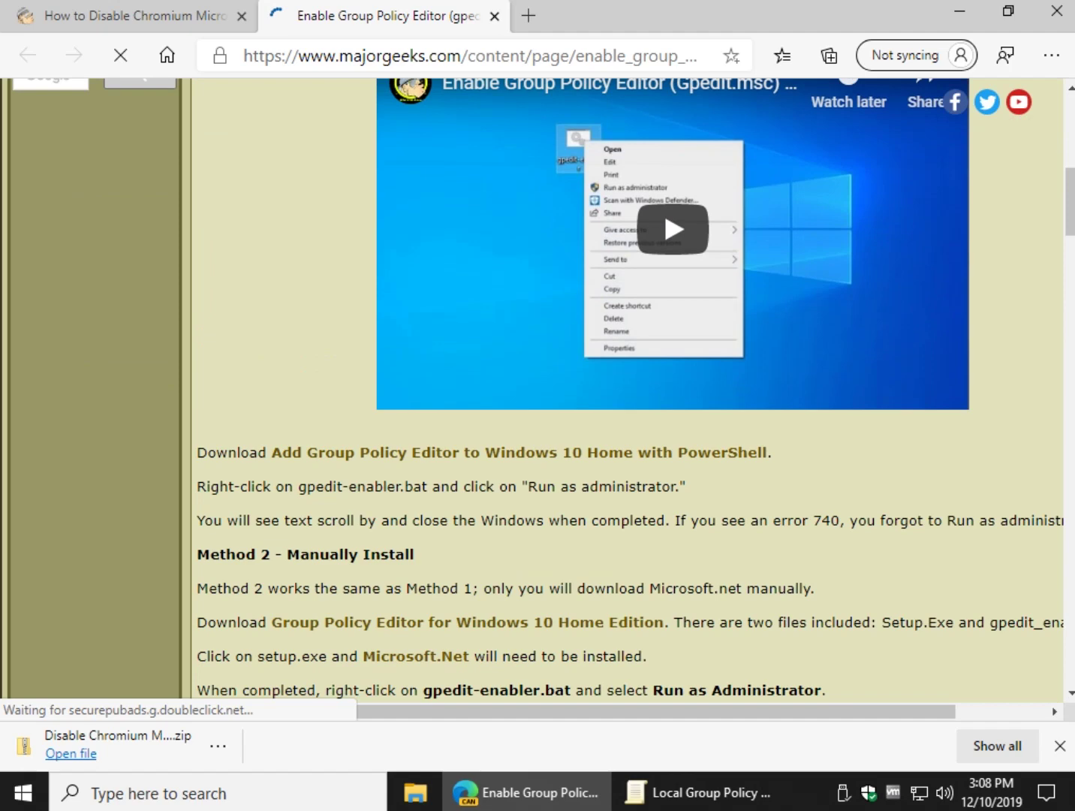
scroll(532, 390, "up", 1)
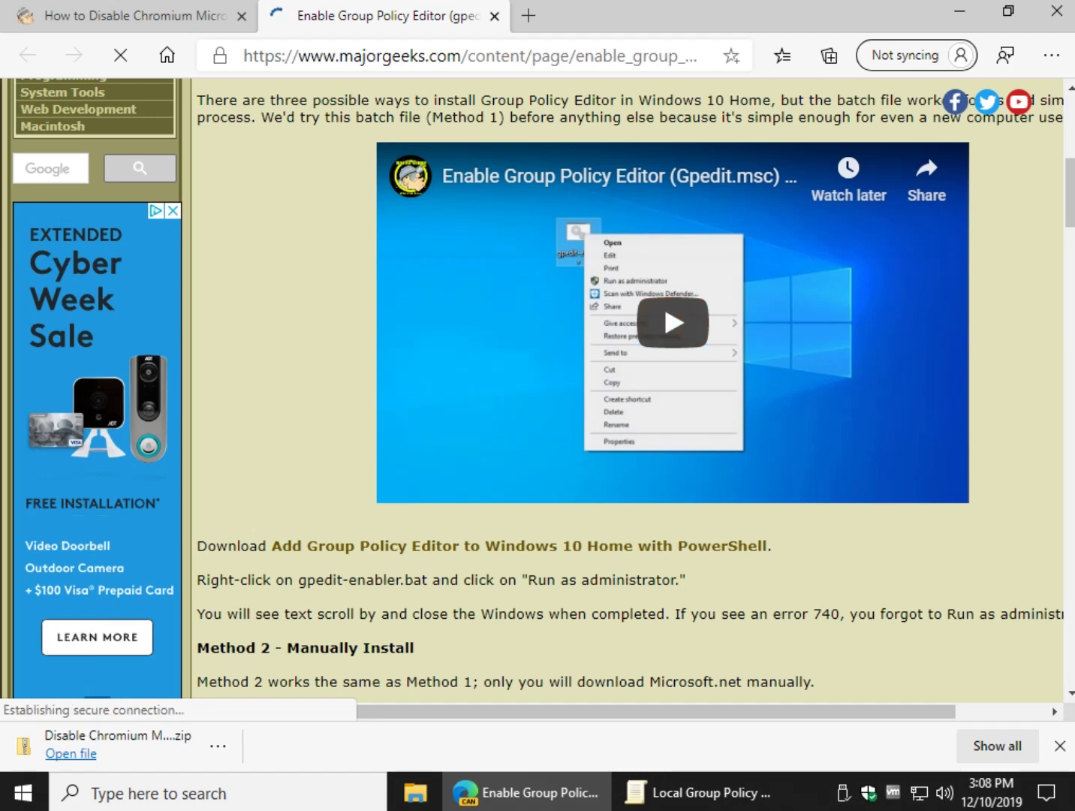
key("ctrl+w")
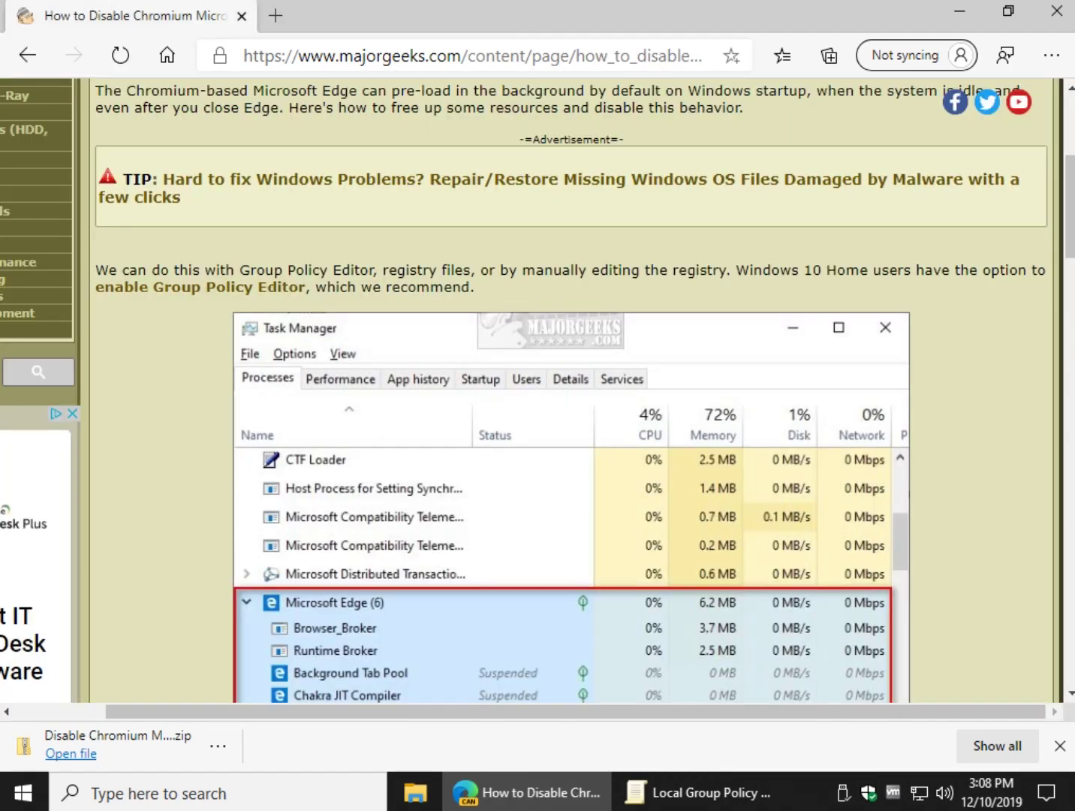
Step: Open Task Manager and inspect the Microsoft Edge background processes, expanding the grouped Microsoft Edge entry
scroll(570, 390, "down", 2)
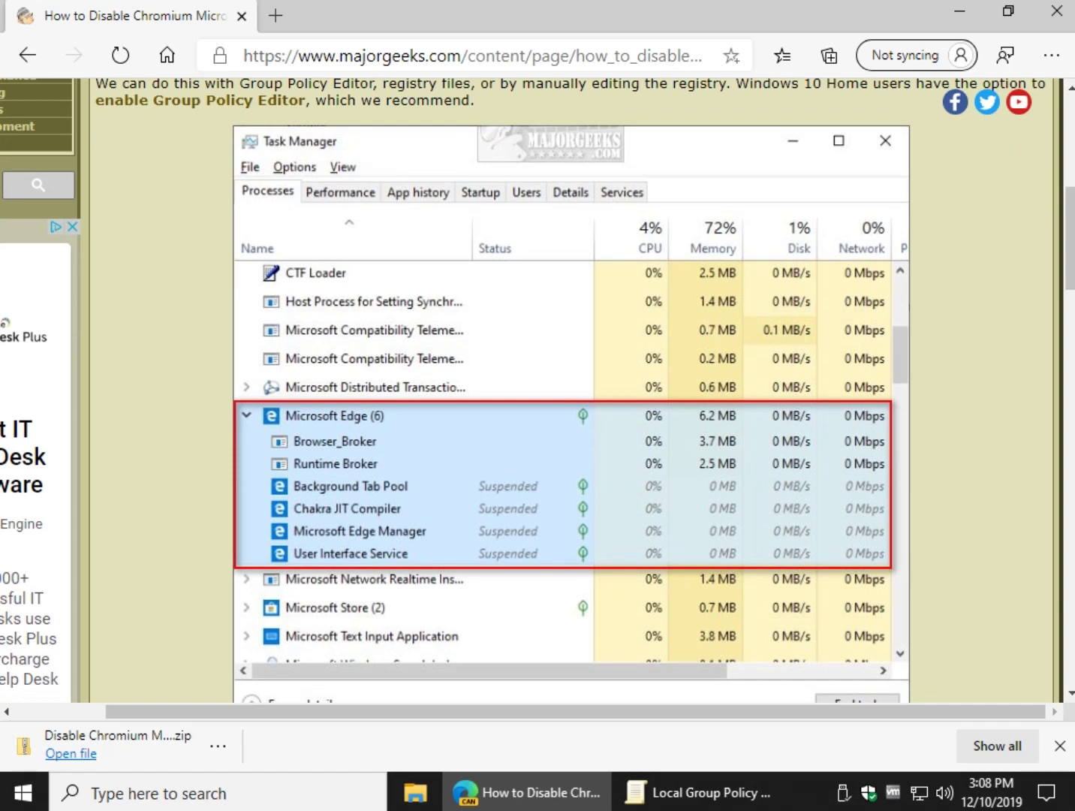
key("ctrl+alt+Delete")
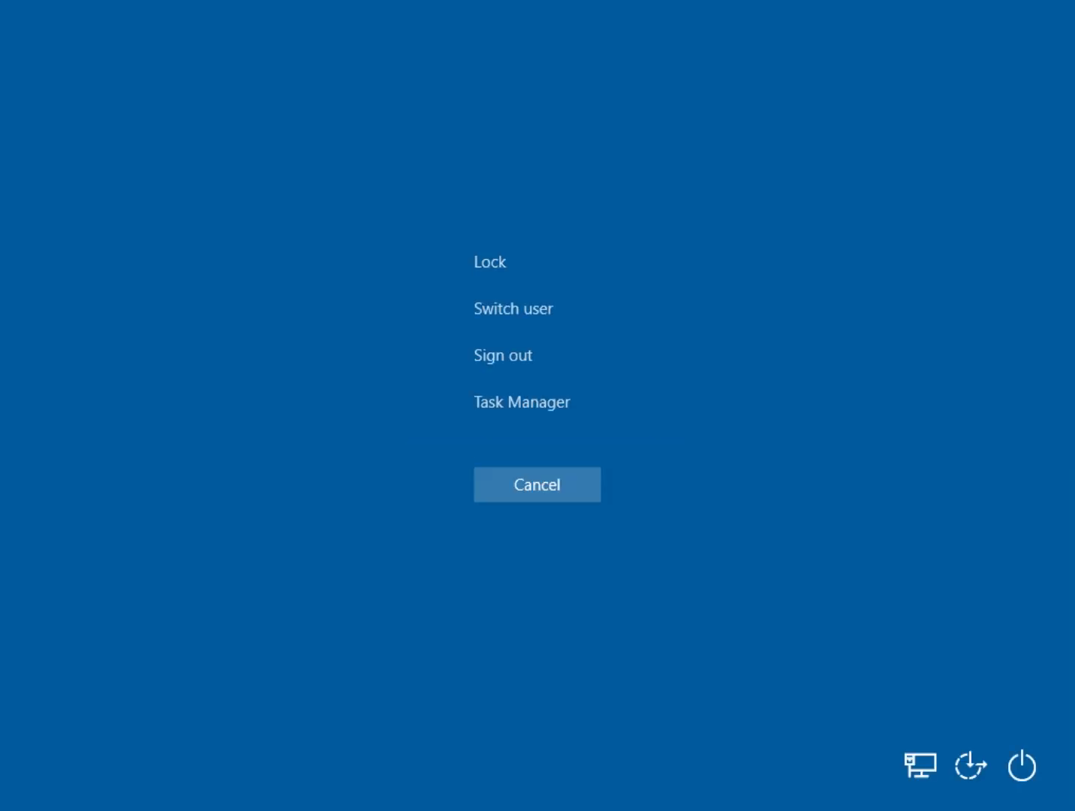
left_click(522, 399)
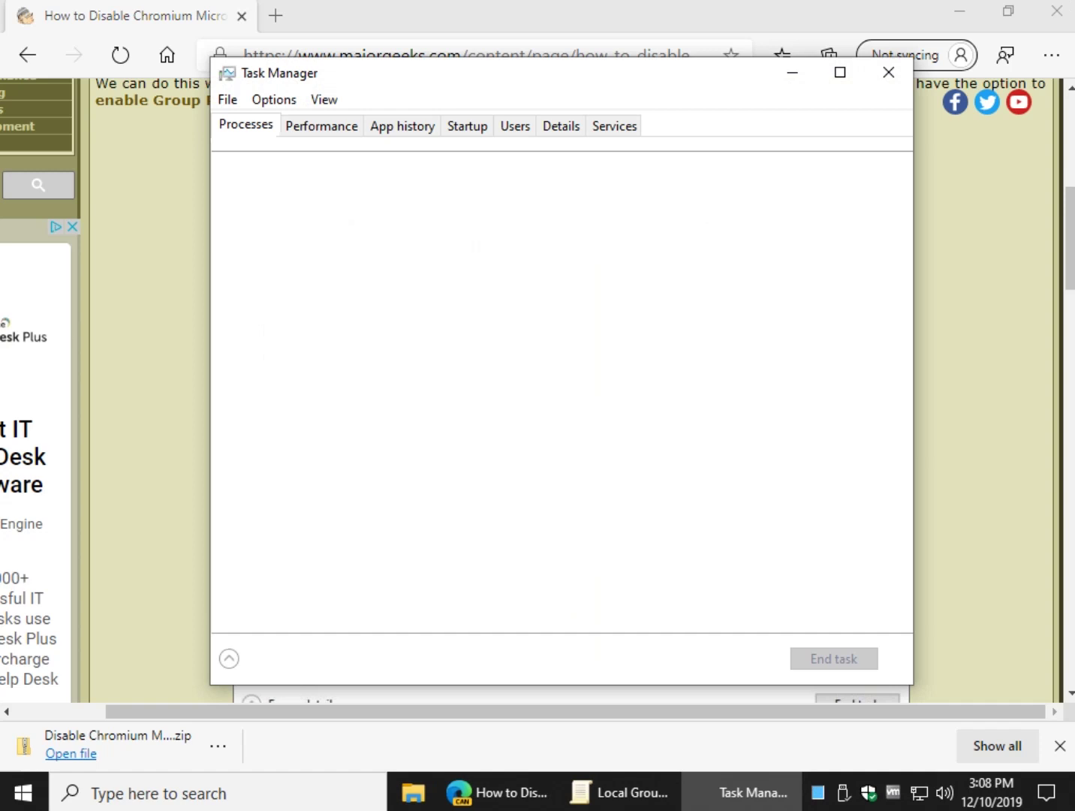
scroll(398, 421, "down", 3)
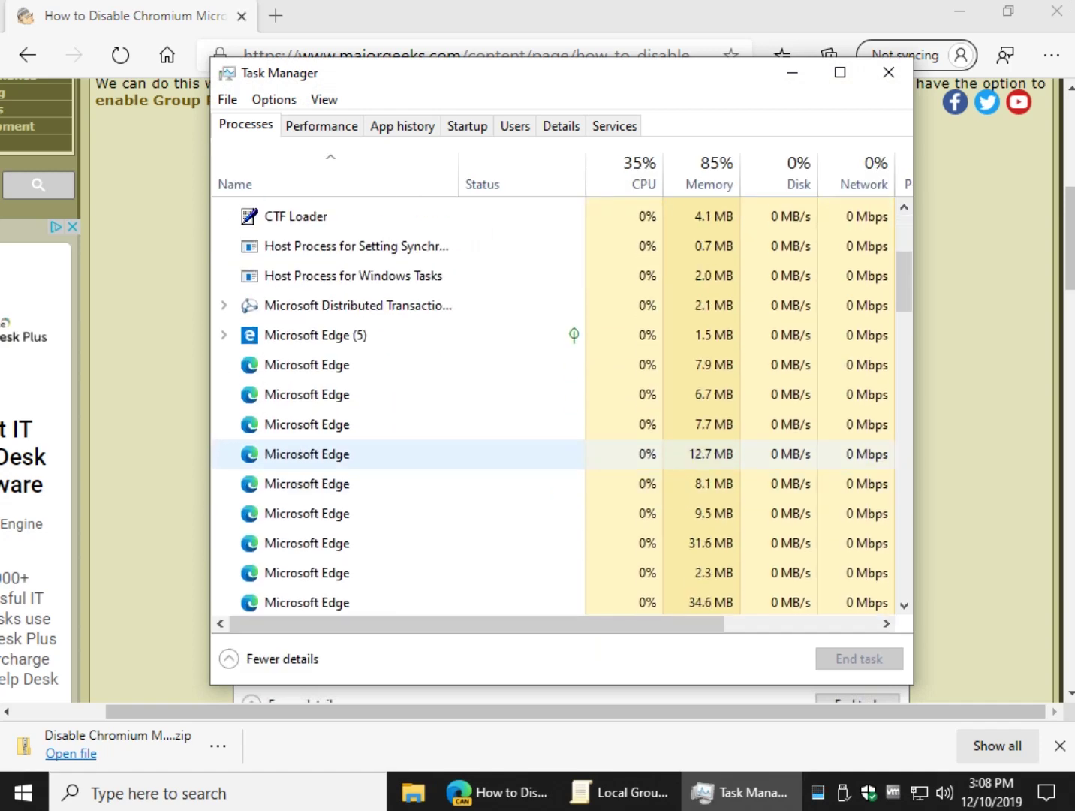
scroll(398, 451, "down", 2)
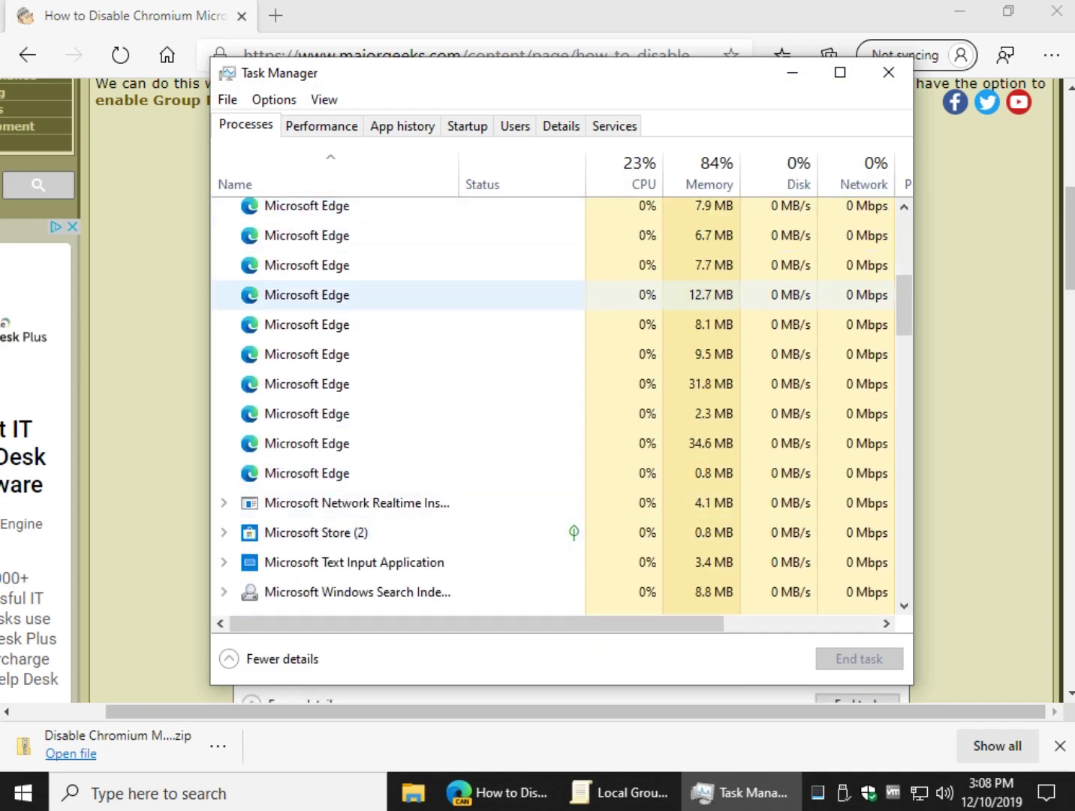
scroll(398, 413, "up", 2)
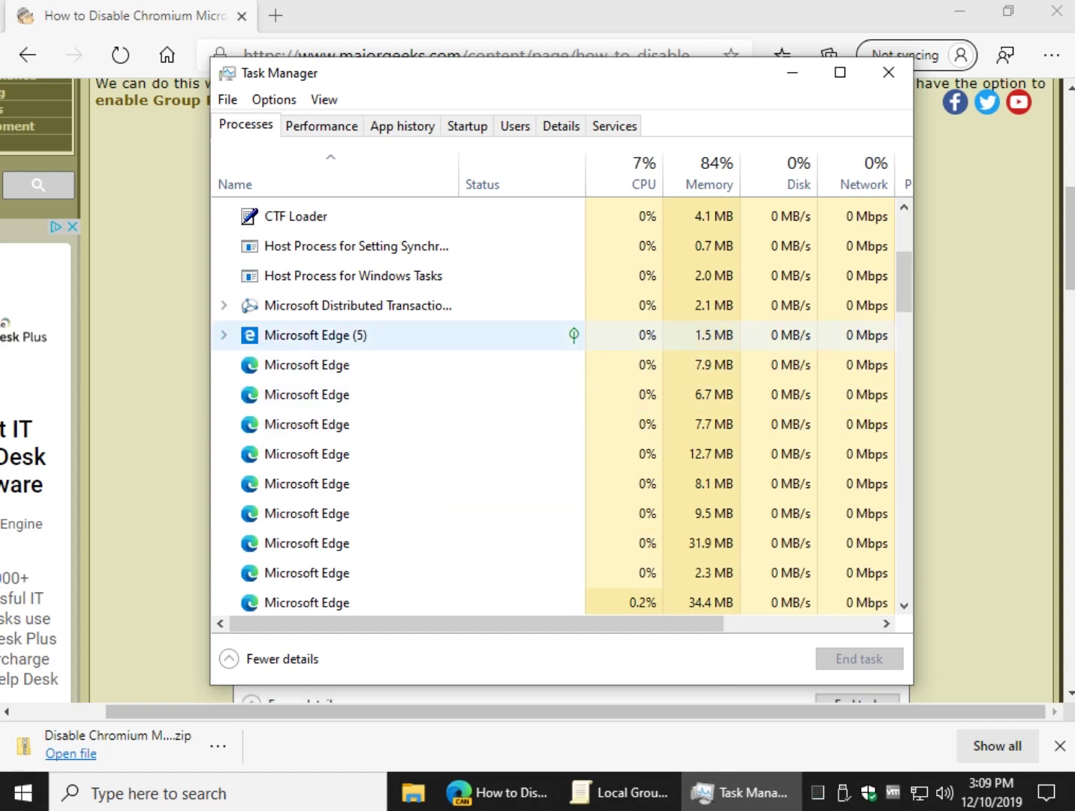
left_click(224, 335)
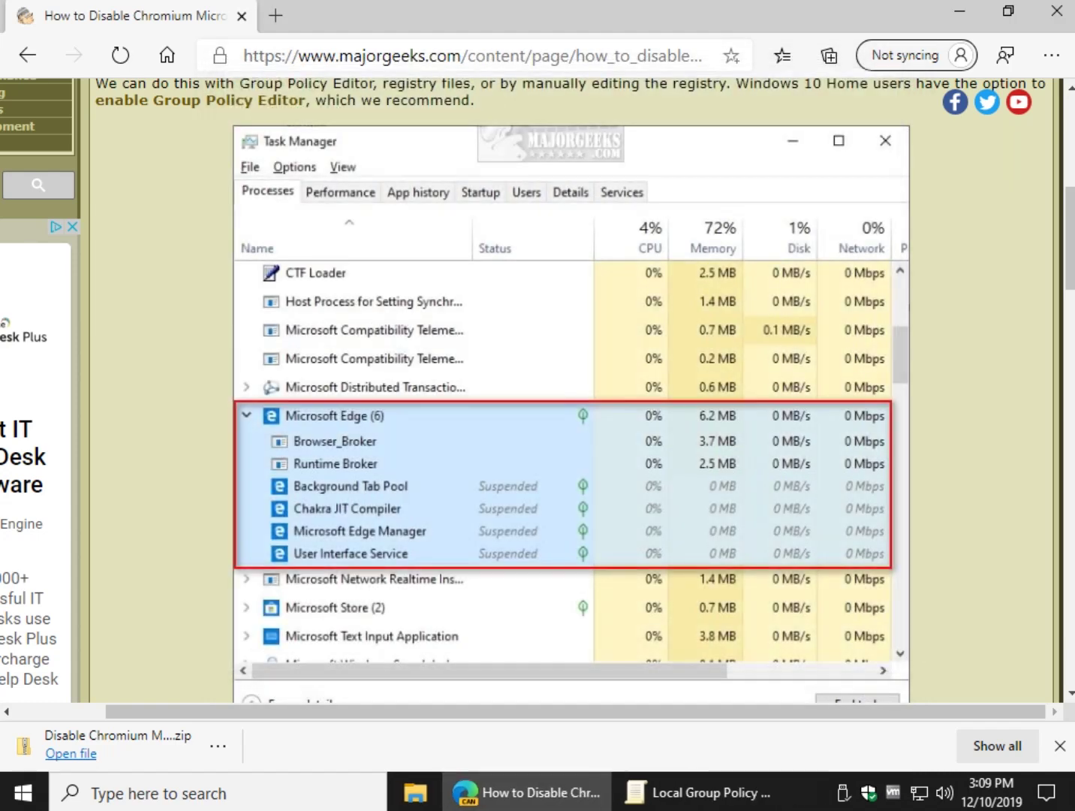
Step: Skim the article's sections on registry files, editing the registry and Group Policy Editor
scroll(537, 376, "down", 3)
scroll(538, 375, "down", 1)
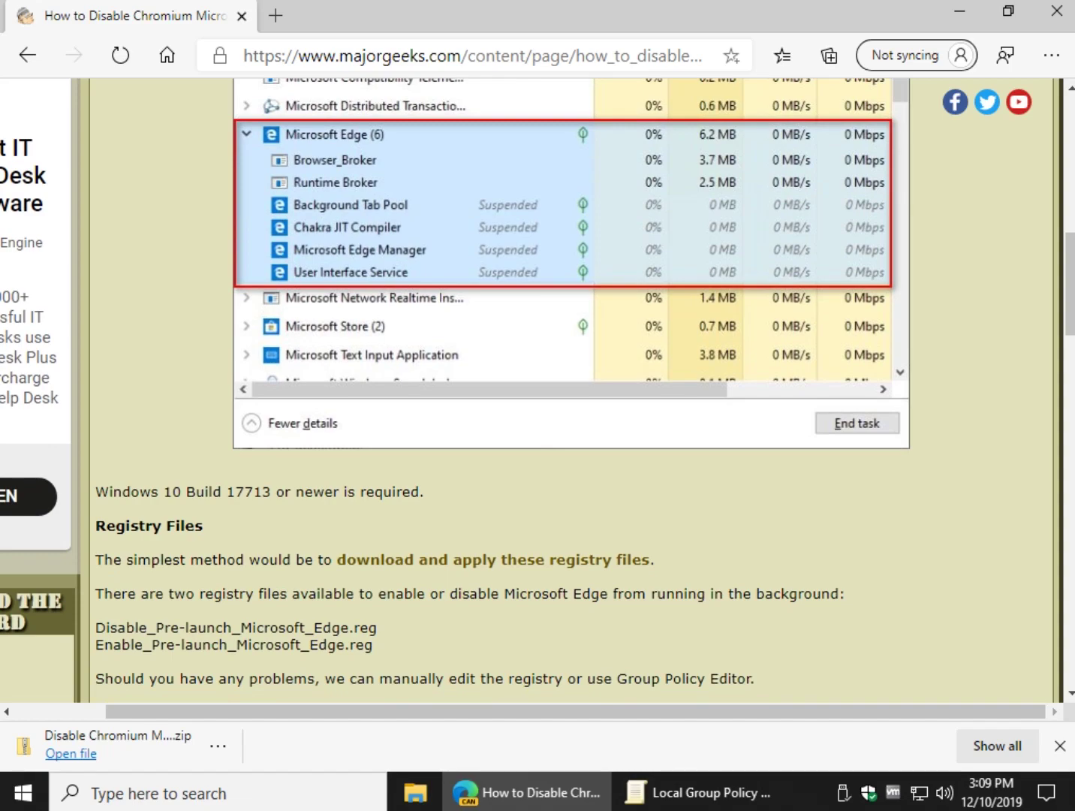
scroll(538, 391, "down", 5)
scroll(538, 390, "down", 6)
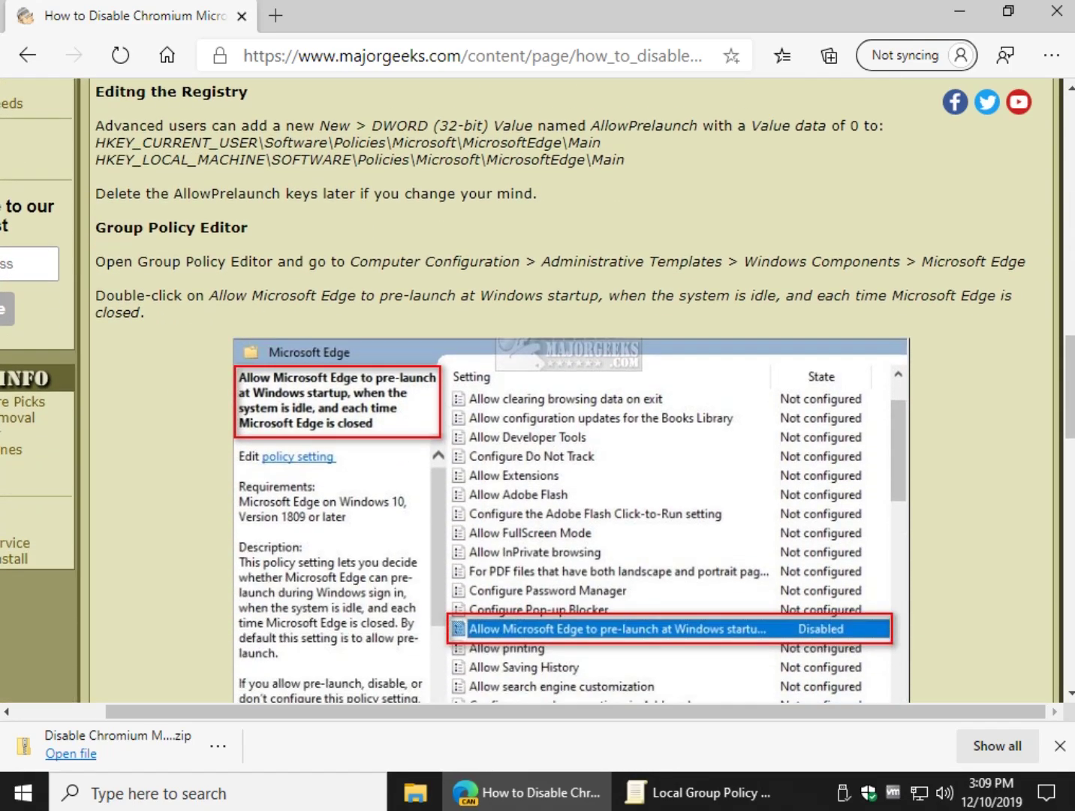
scroll(538, 391, "up", 1)
scroll(537, 390, "up", 14)
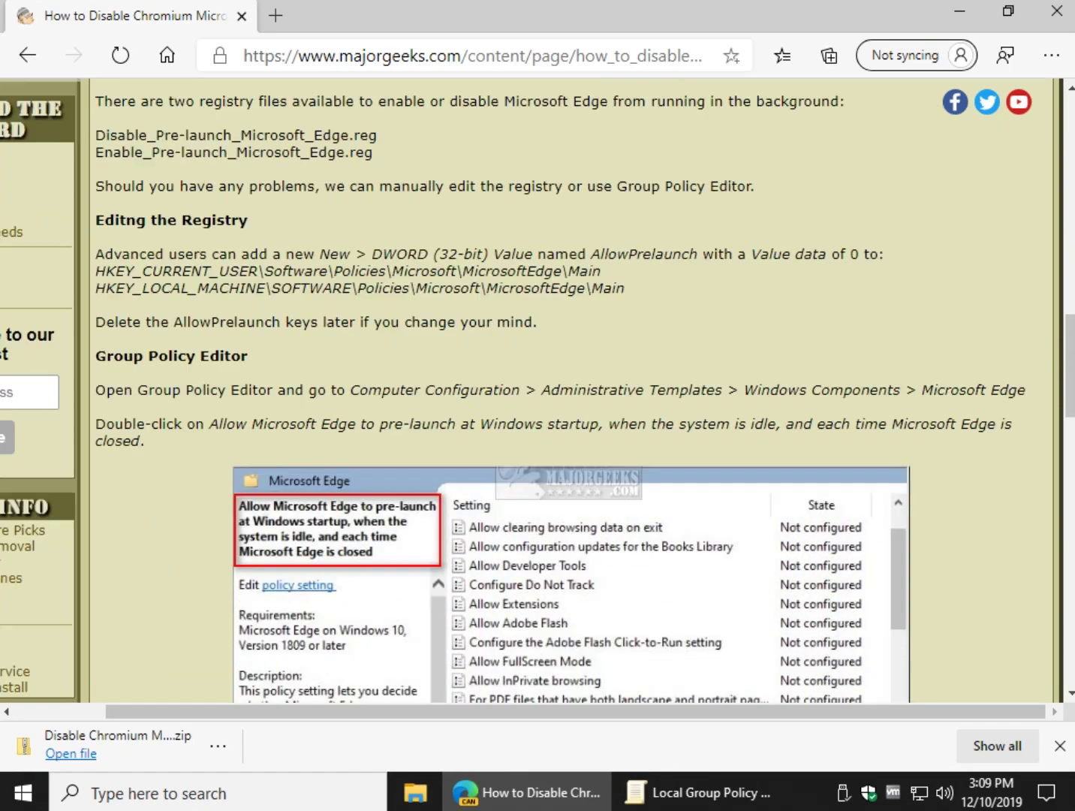
scroll(538, 390, "up", 3)
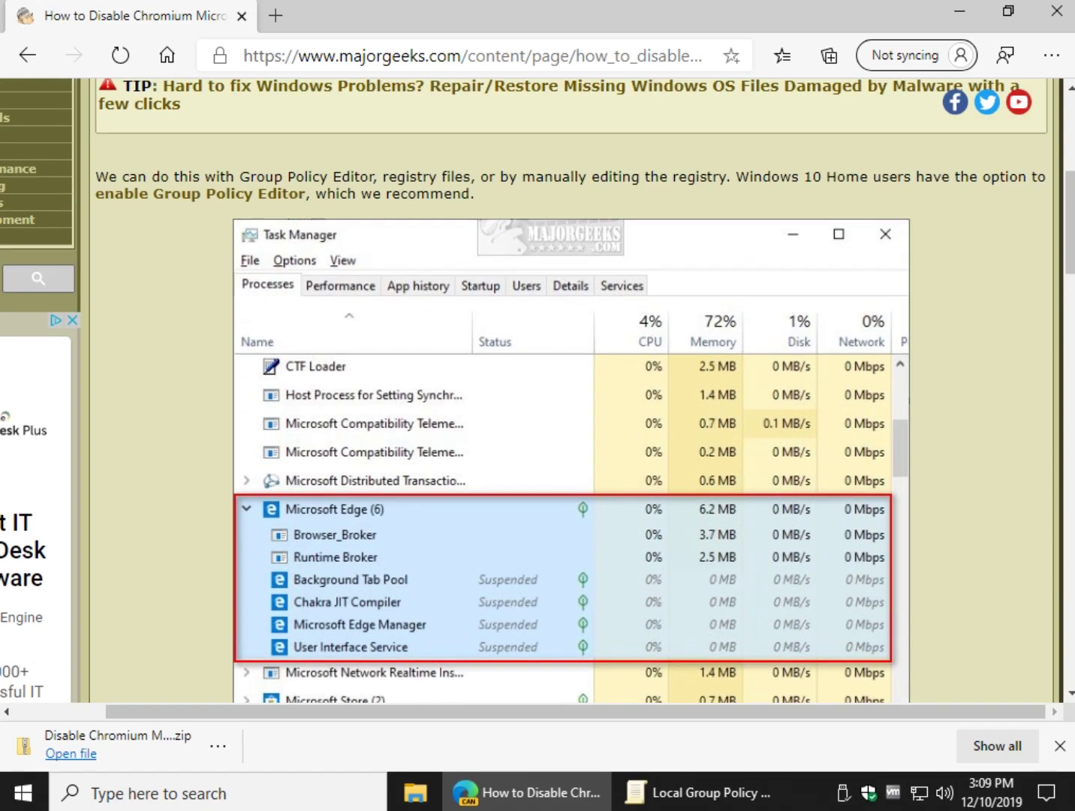
Step: View the download page for the article's registry files and return to the article
scroll(537, 390, "down", 6)
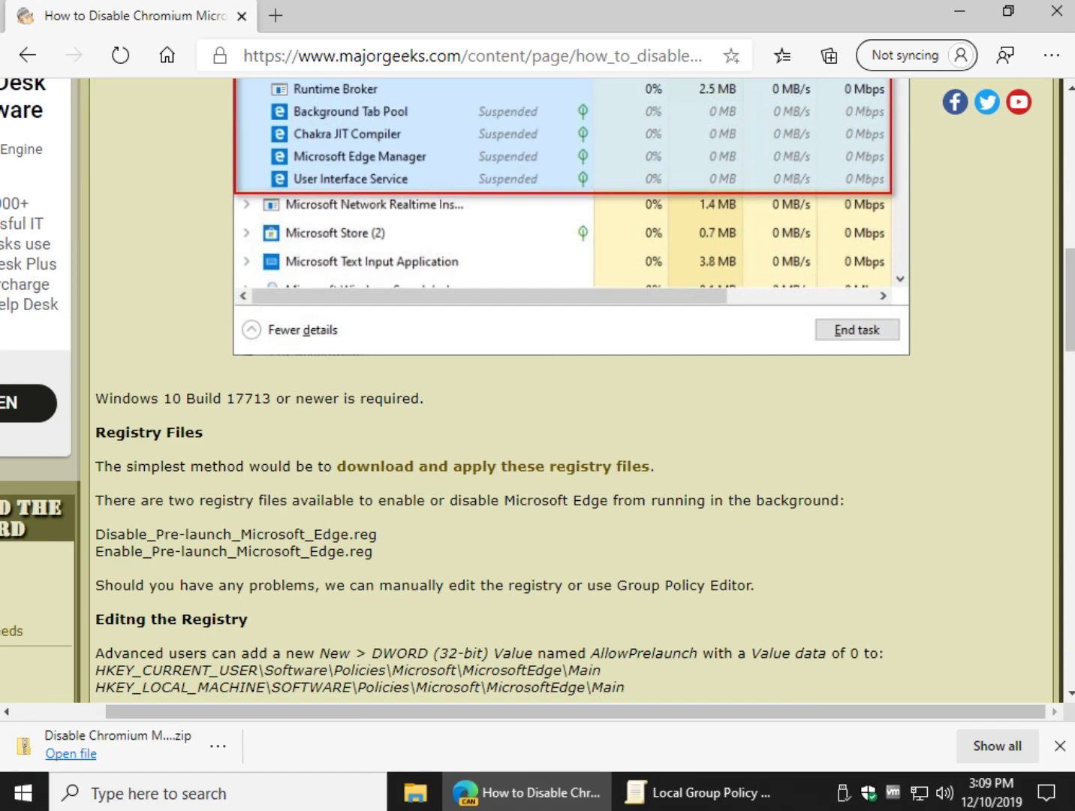
scroll(538, 390, "down", 3)
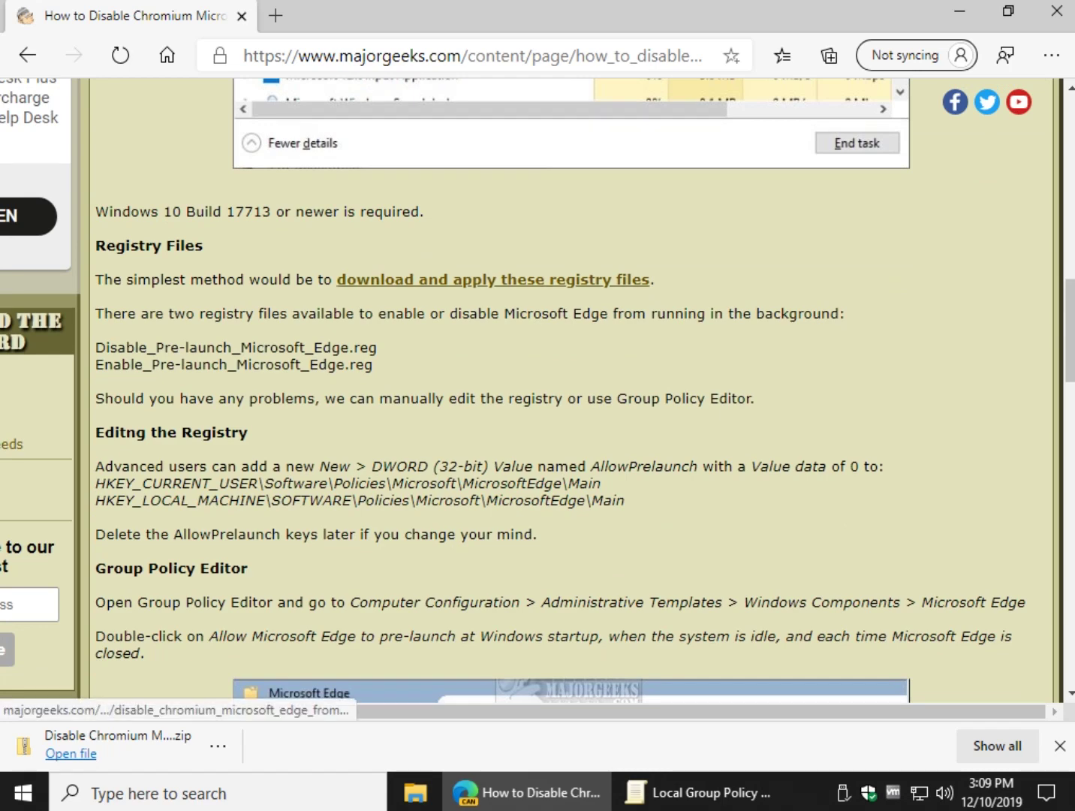
left_click(493, 279)
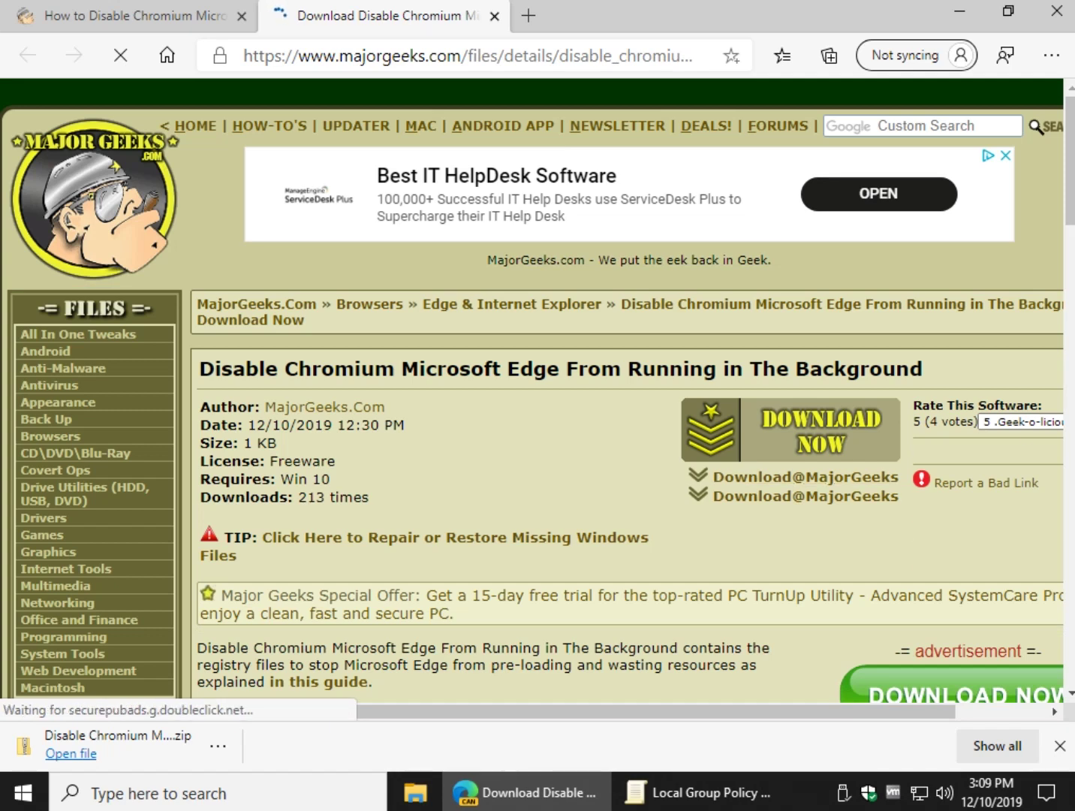
key("ctrl+w")
Step: Switch to File Explorer, open the Disable Chromium Microsoft Edge zip in Downloads, and look at its disable and enable registry files
mouse_move(696, 792)
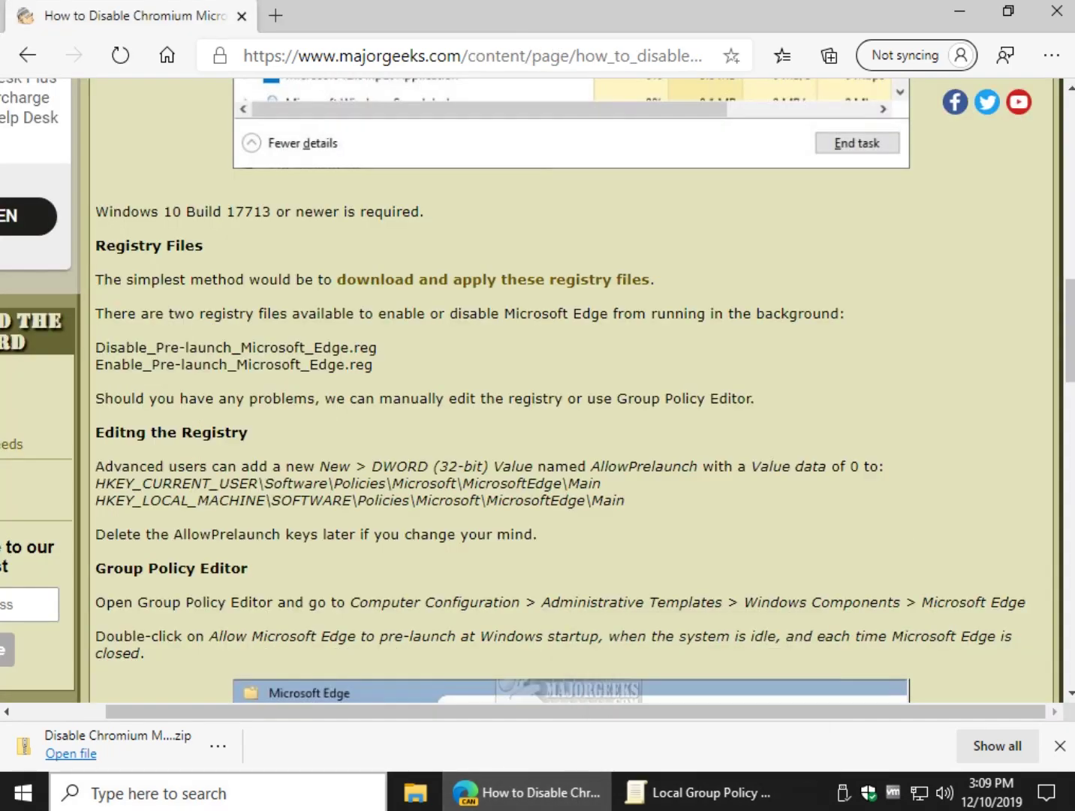
left_click(415, 792)
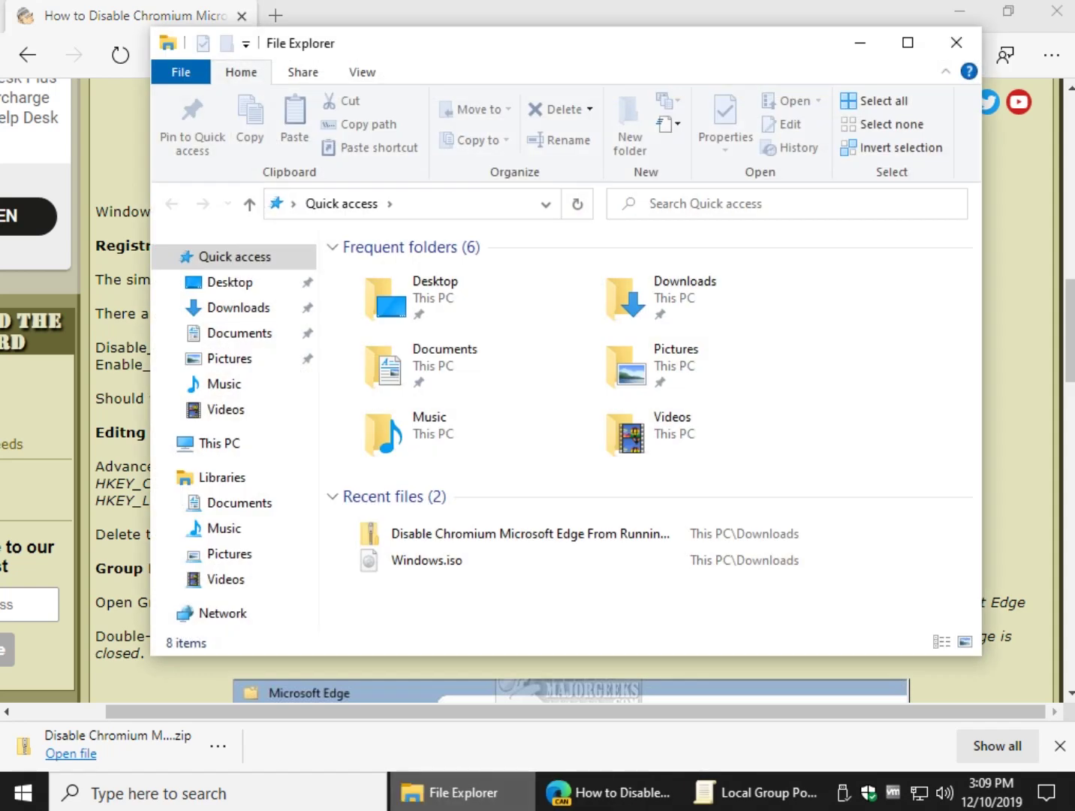
left_click(238, 307)
double_click(475, 300)
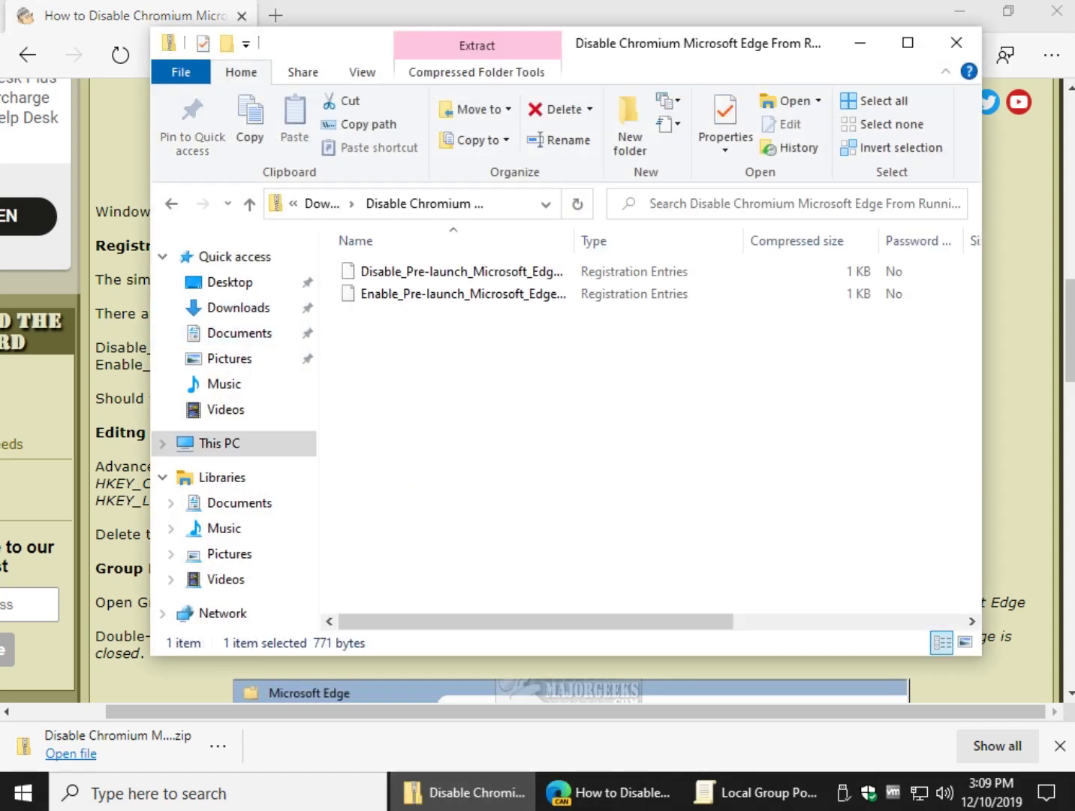
left_click(461, 271)
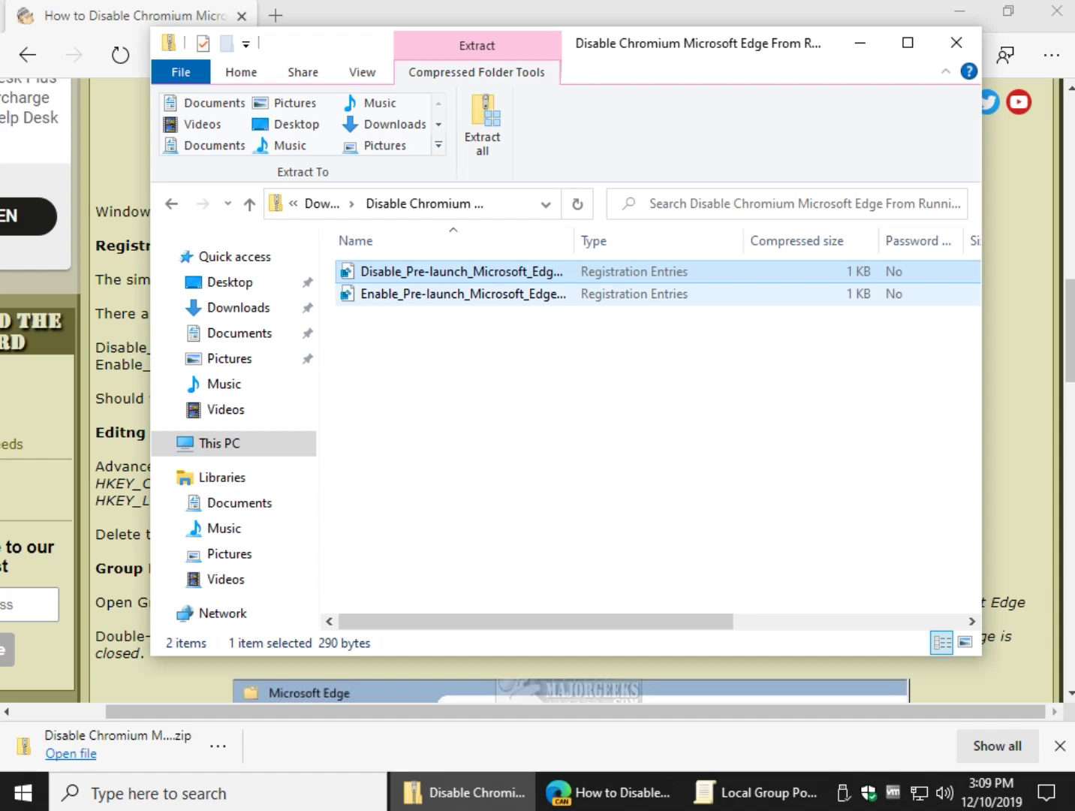
left_click(463, 294)
Step: Run Disable_Pre-launch_Microsoft_Edge.reg with elevated permission but decline adding it to the registry, and close the archive window
double_click(461, 271)
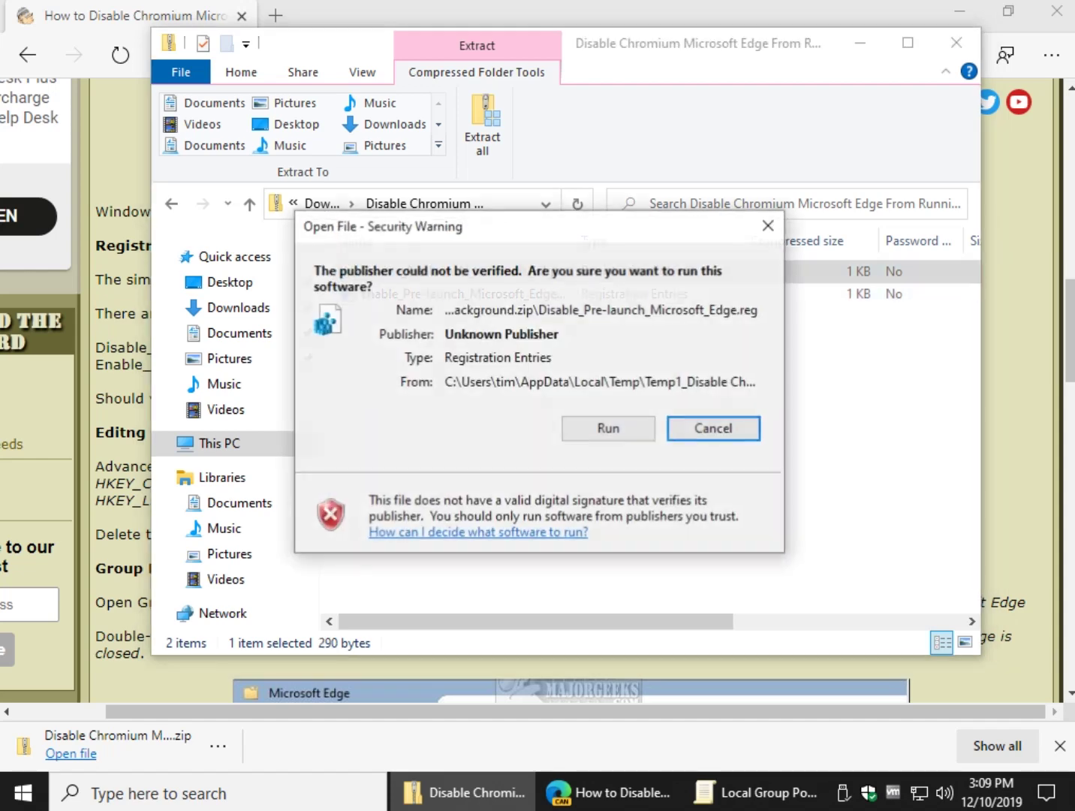
left_click(608, 428)
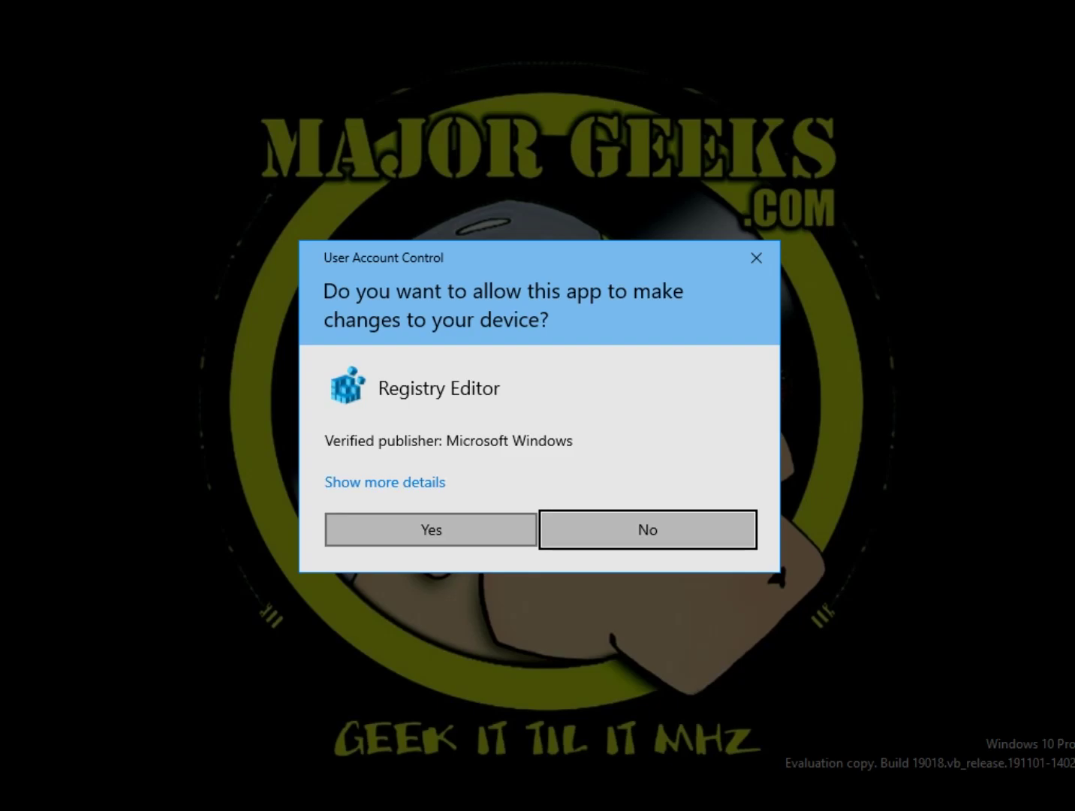
left_click(431, 529)
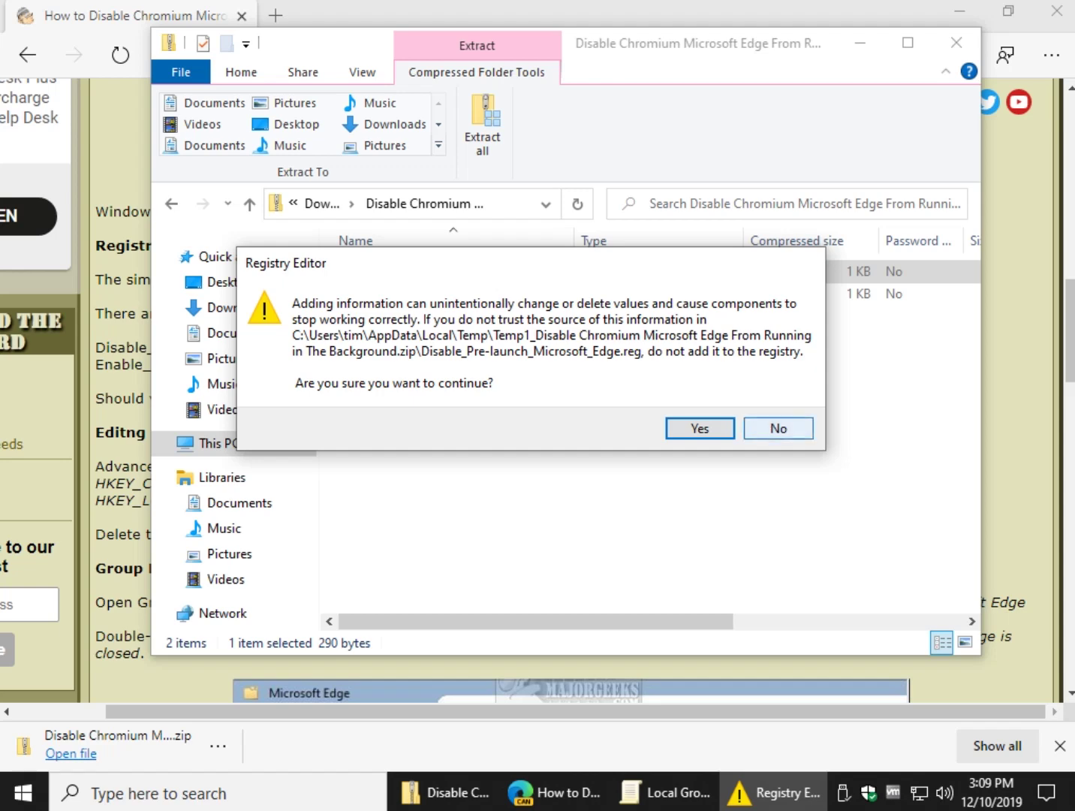
left_click(778, 428)
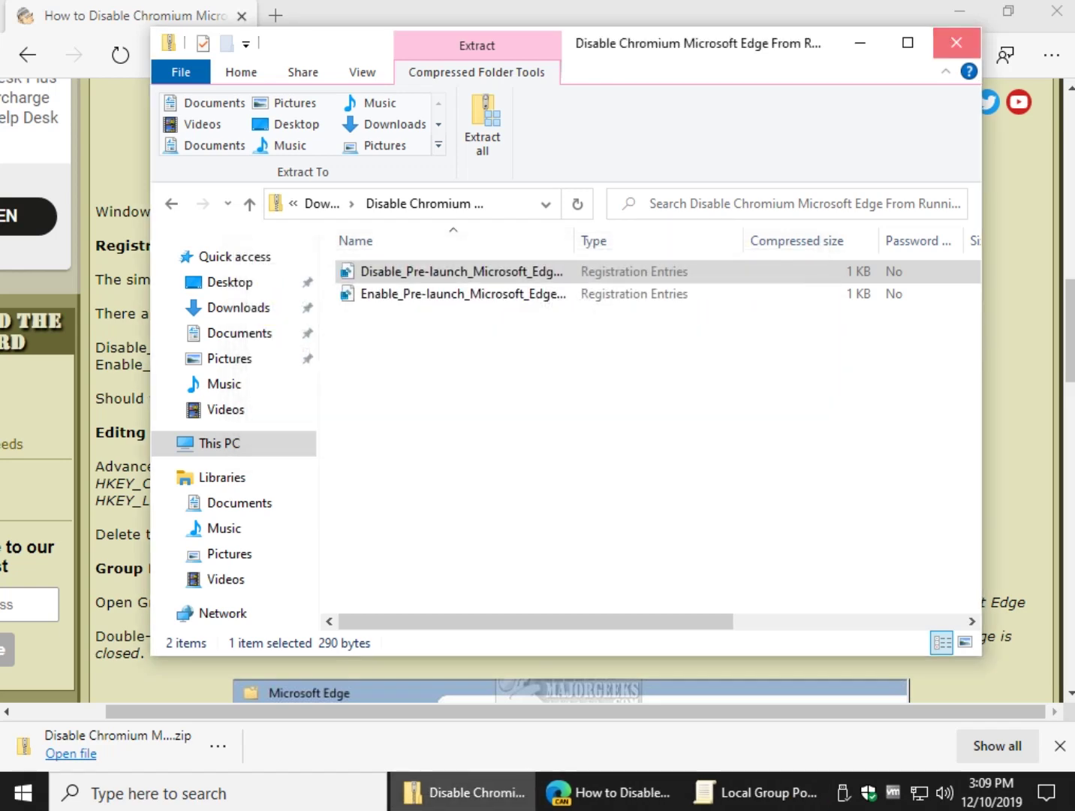
left_click(956, 43)
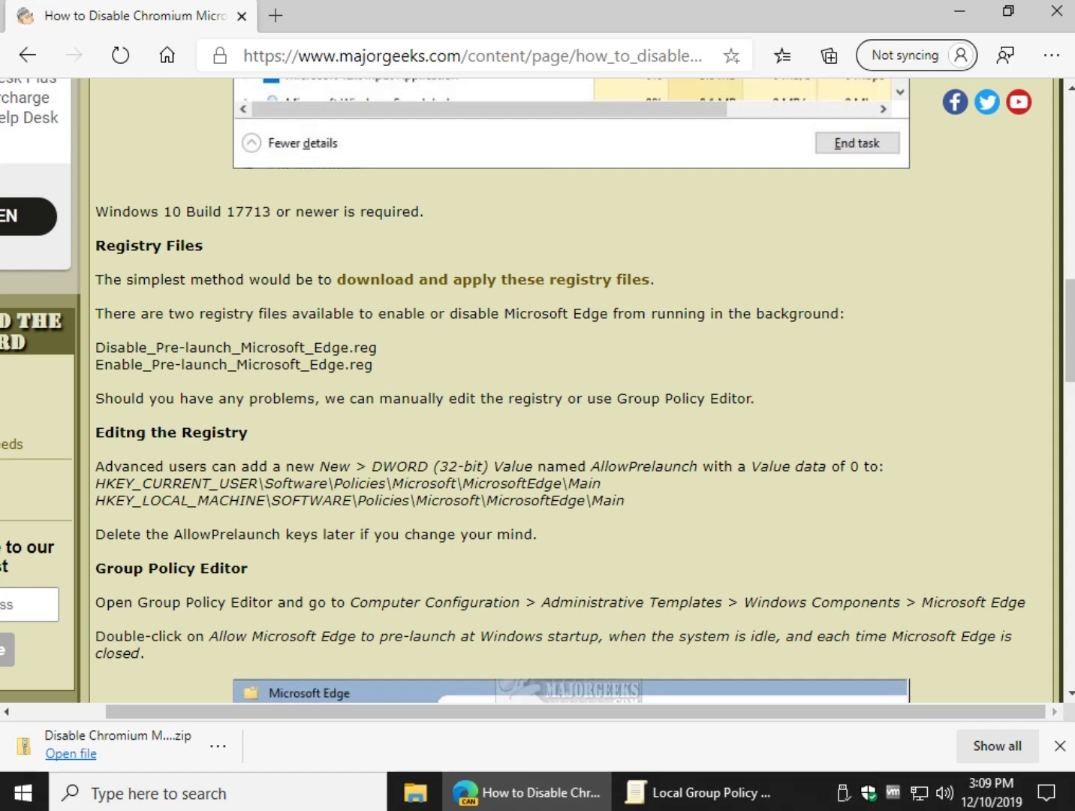
Step: Review the article's manual registry instructions, highlighting the HKEY_CURRENT_USER path, the AllowPrelaunch value name and the note about deleting the keys
scroll(538, 391, "down", 1)
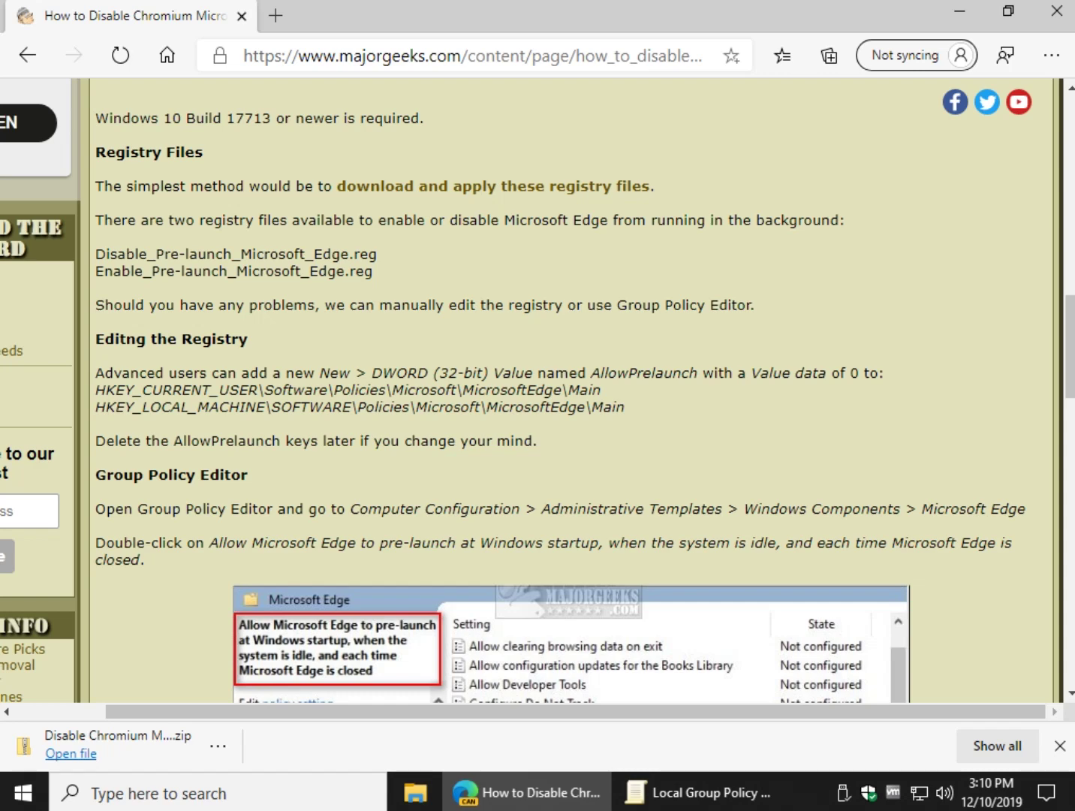
scroll(537, 390, "down", 2)
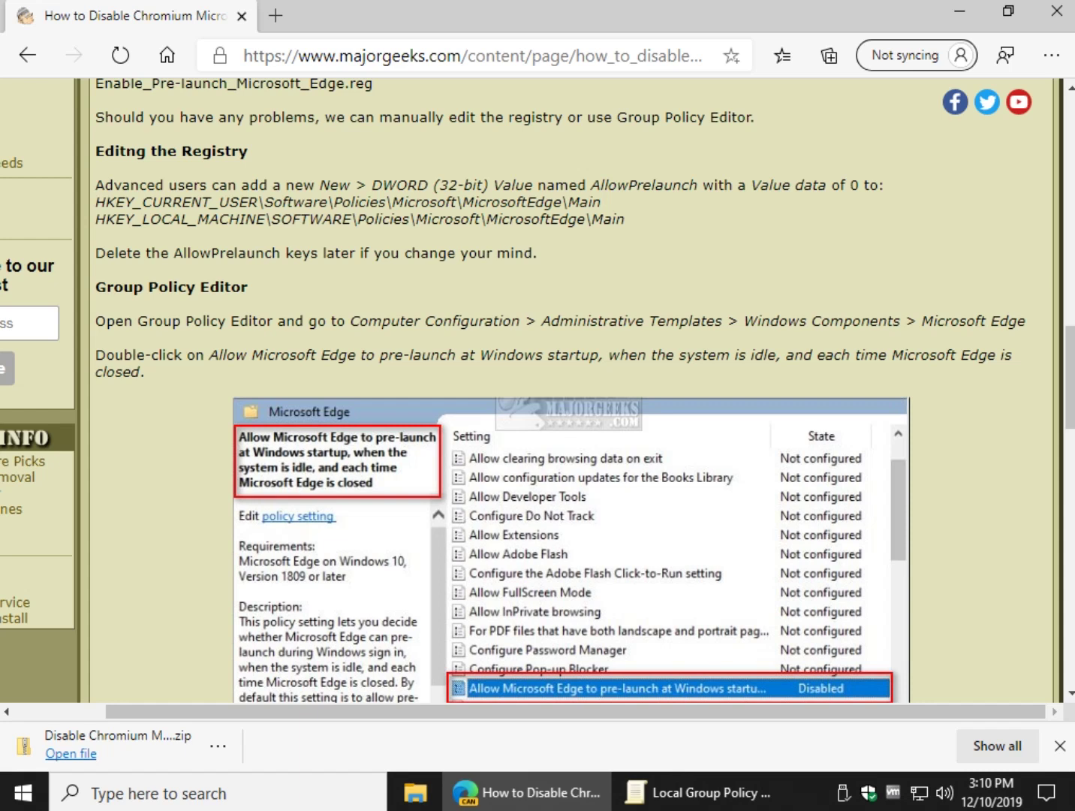
left_click_drag(95, 202, 601, 202)
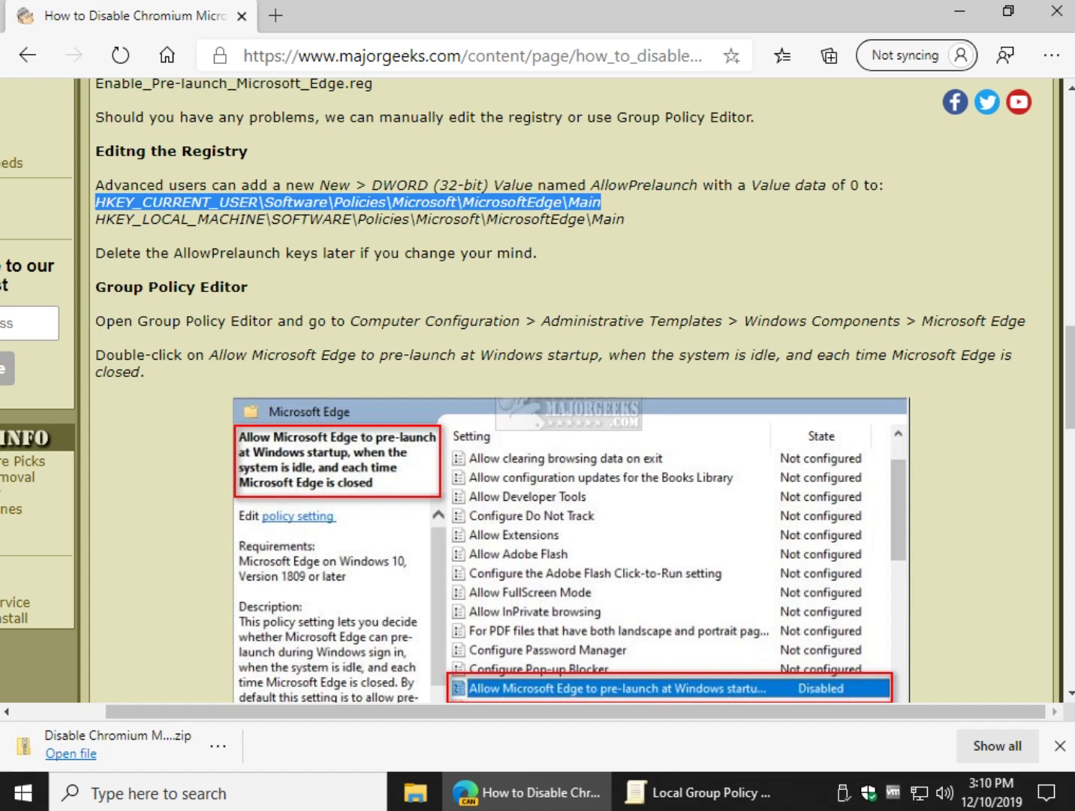
left_click_drag(591, 185, 698, 185)
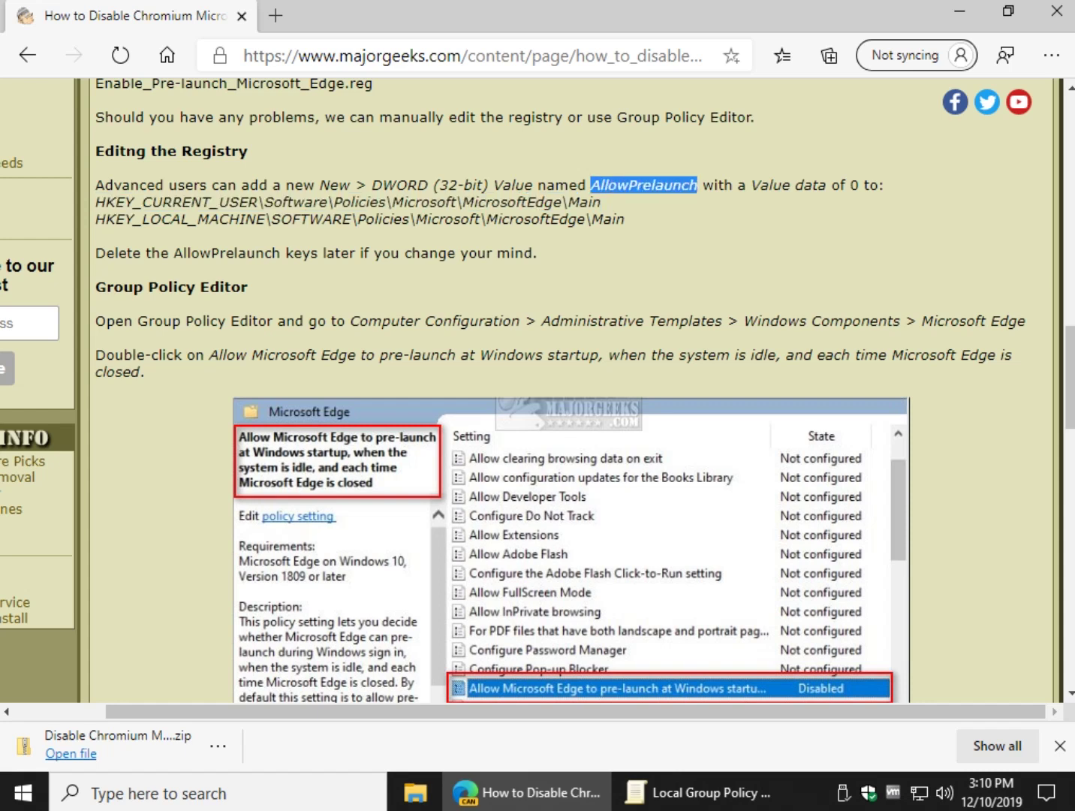
left_click(697, 185)
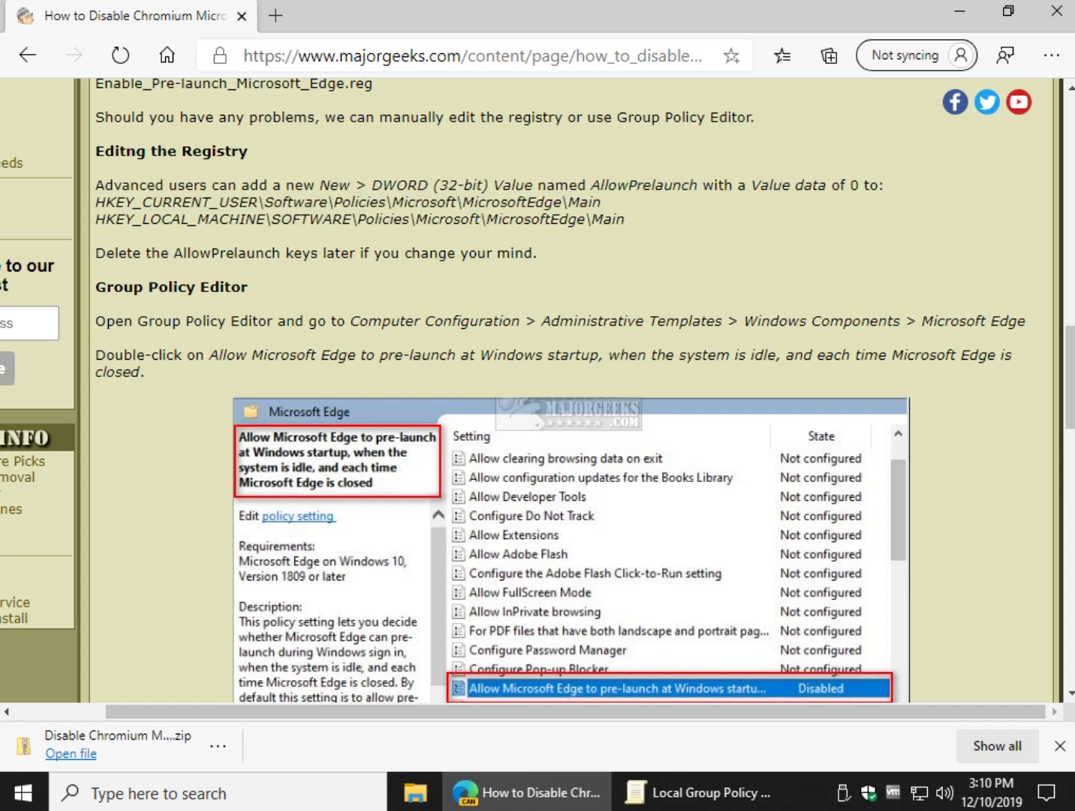
left_click_drag(186, 253, 469, 253)
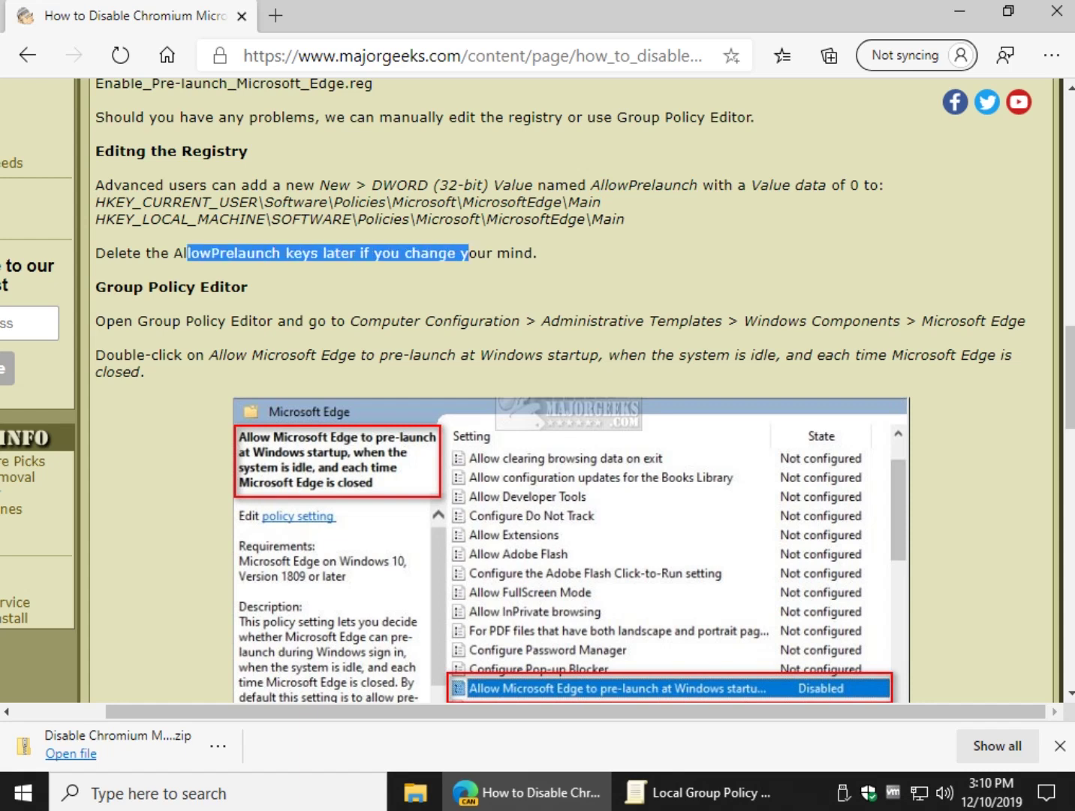
left_click(469, 253)
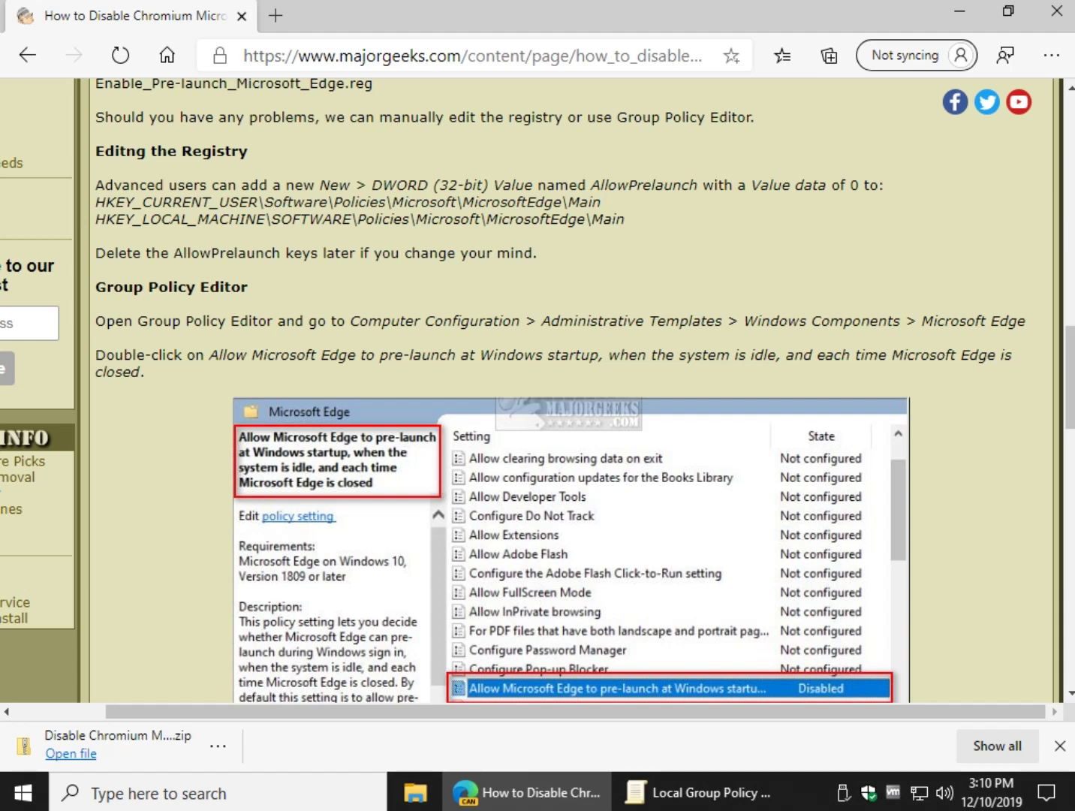
Step: Close the Local Group Policy Editor window that is already open and start the editor afresh by running gpedit.msc
scroll(537, 391, "down", 3)
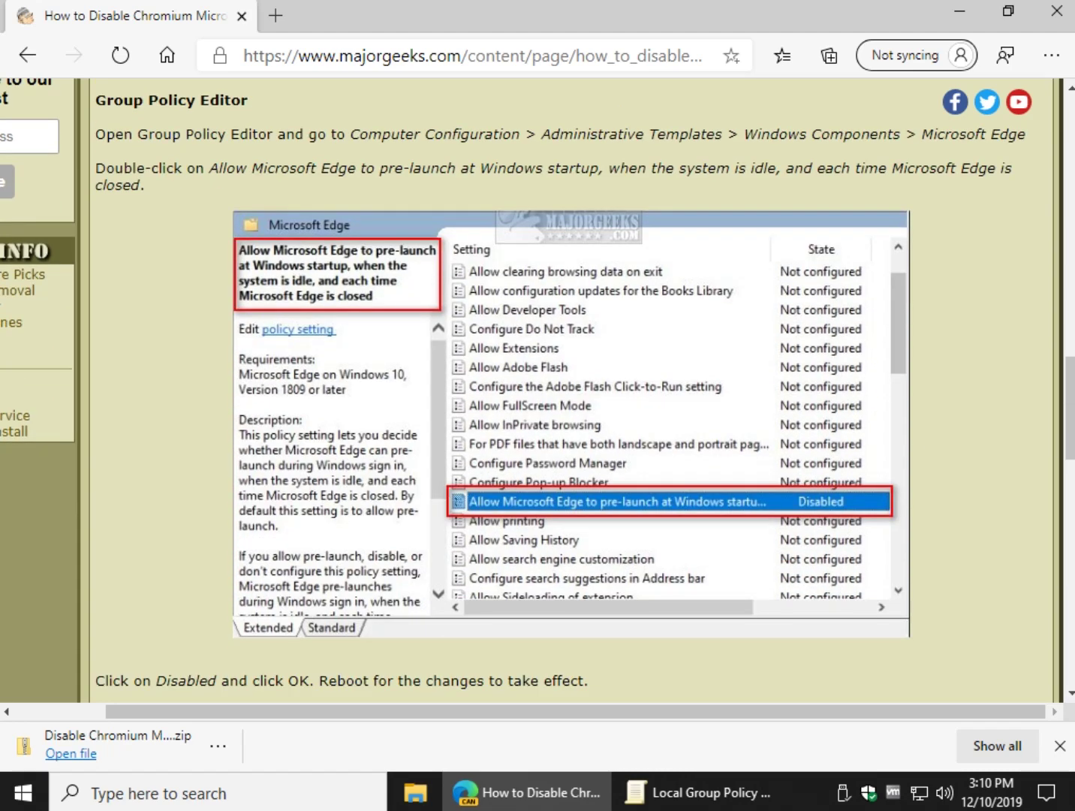
left_click(698, 792)
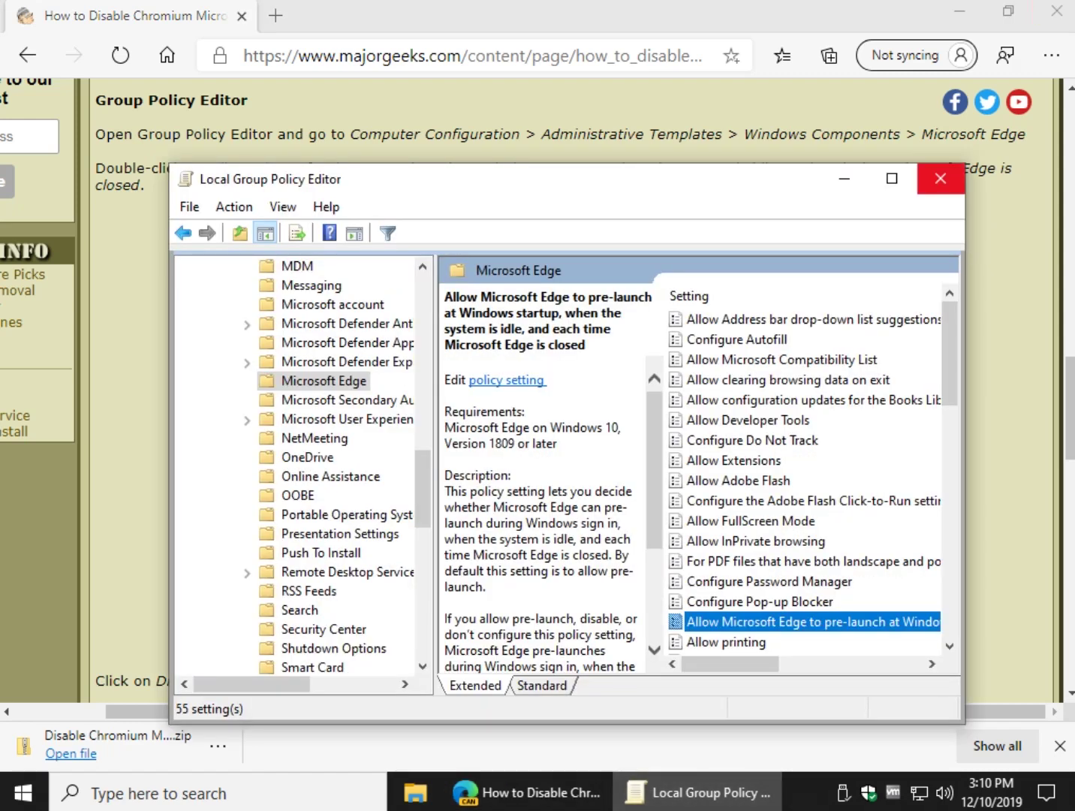
left_click(941, 177)
key("super+r")
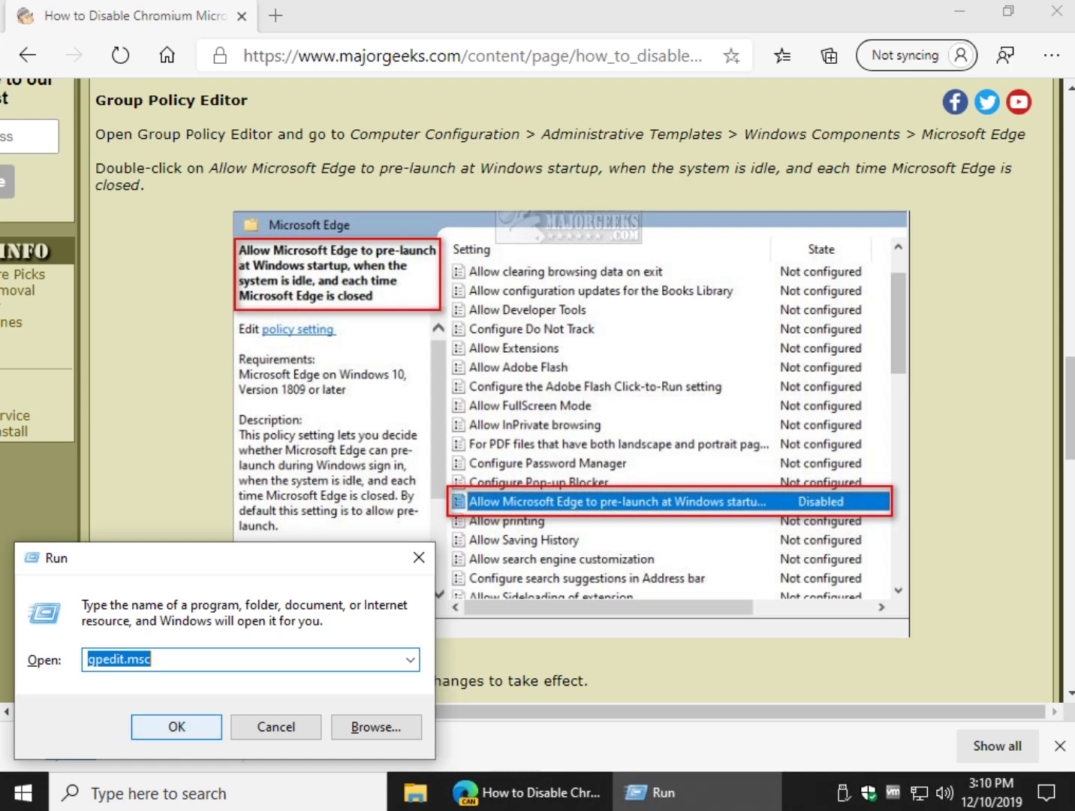
key("Return")
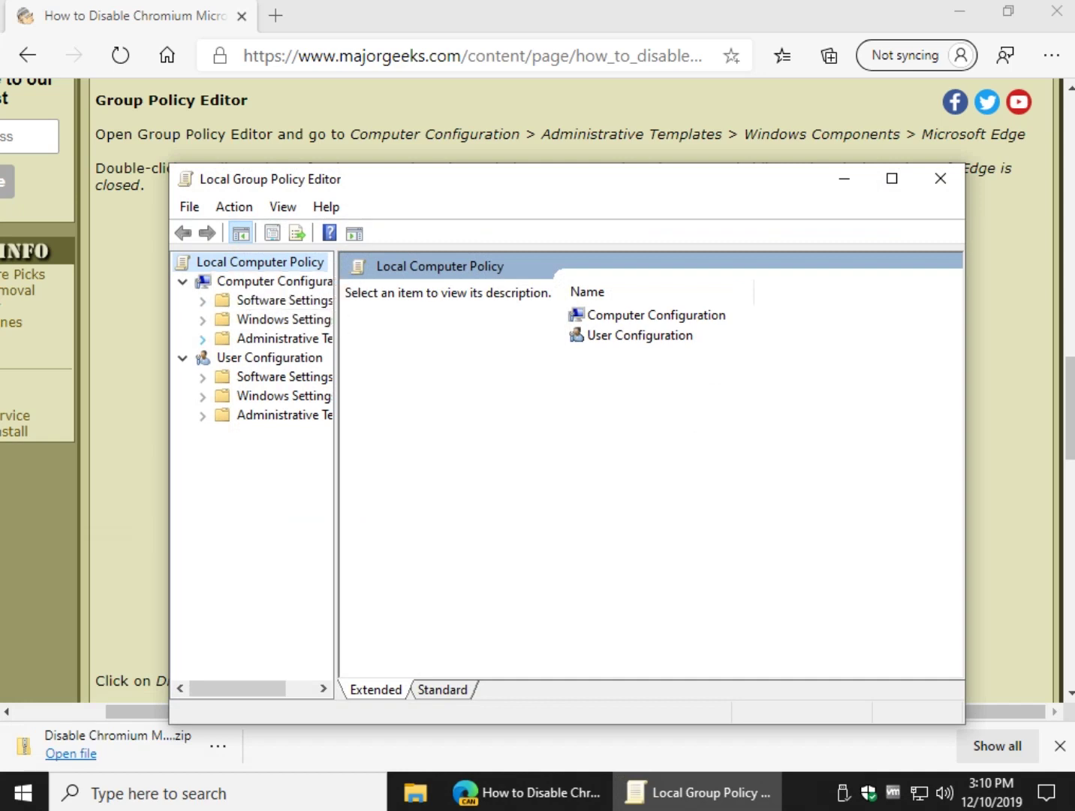
Step: Widen the policy tree and open Computer Configuration > Administrative Templates > Windows Components > Microsoft Edge
left_click(202, 338)
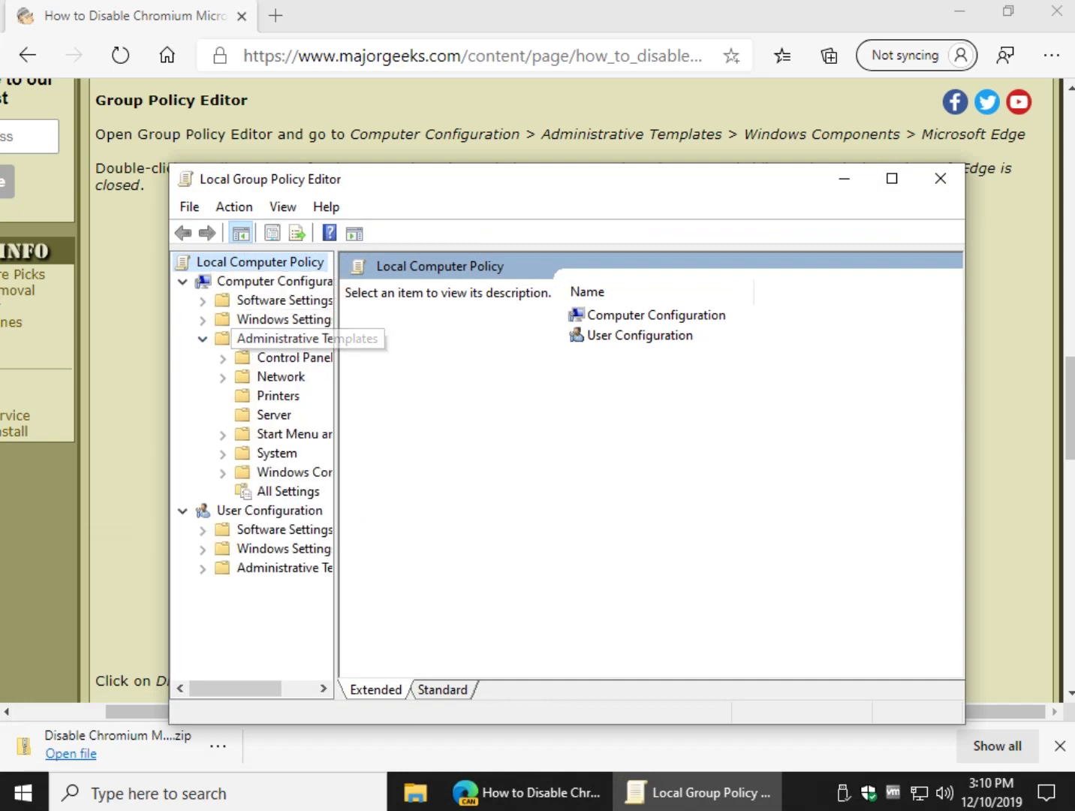
left_click_drag(335, 339, 420, 338)
left_click_drag(420, 466, 422, 466)
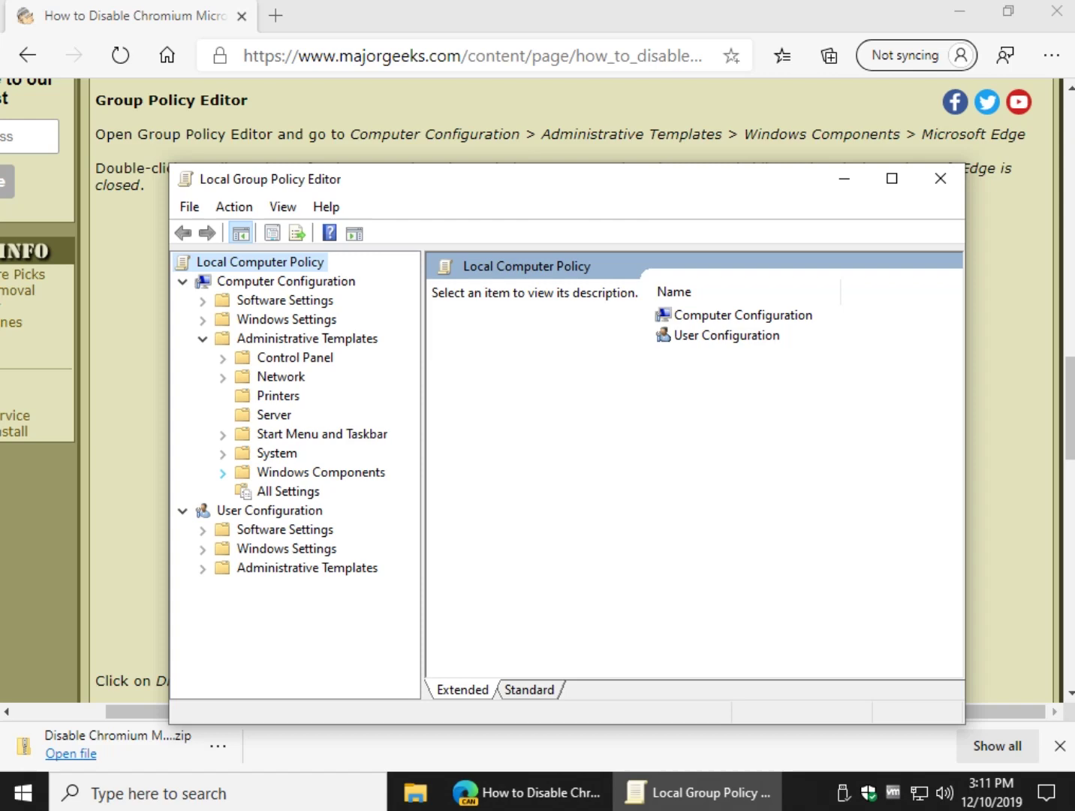
left_click(222, 472)
scroll(300, 466, "down", 11)
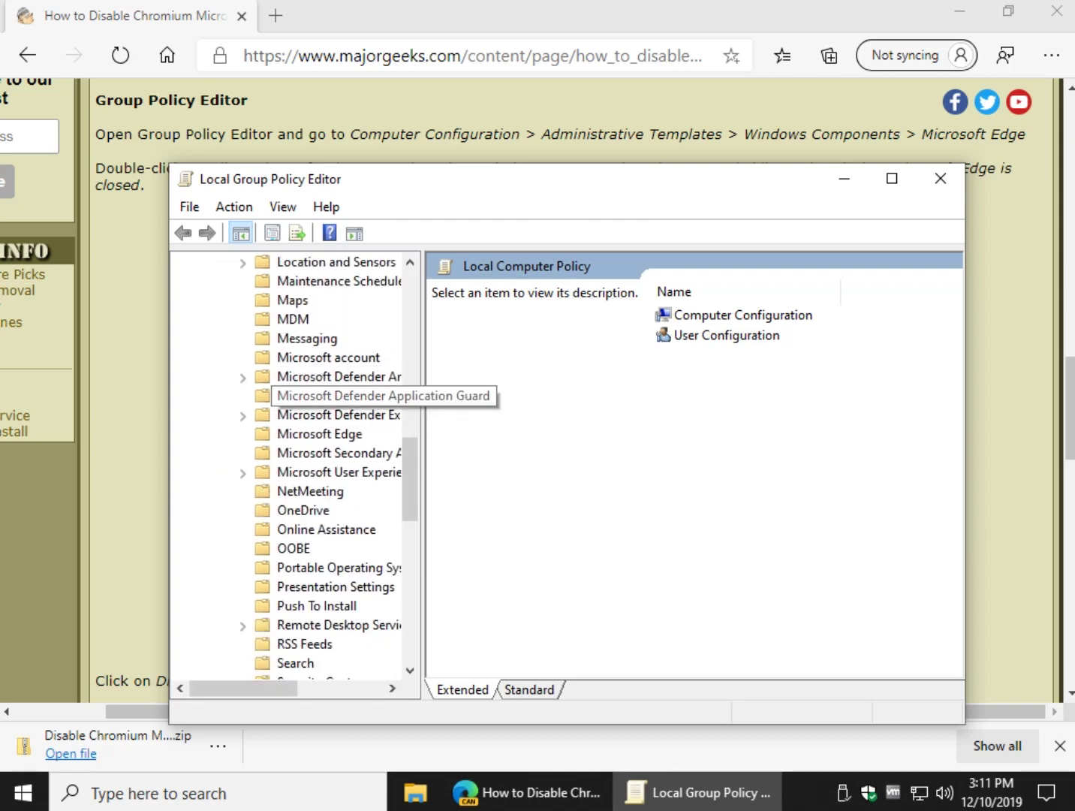
left_click(319, 433)
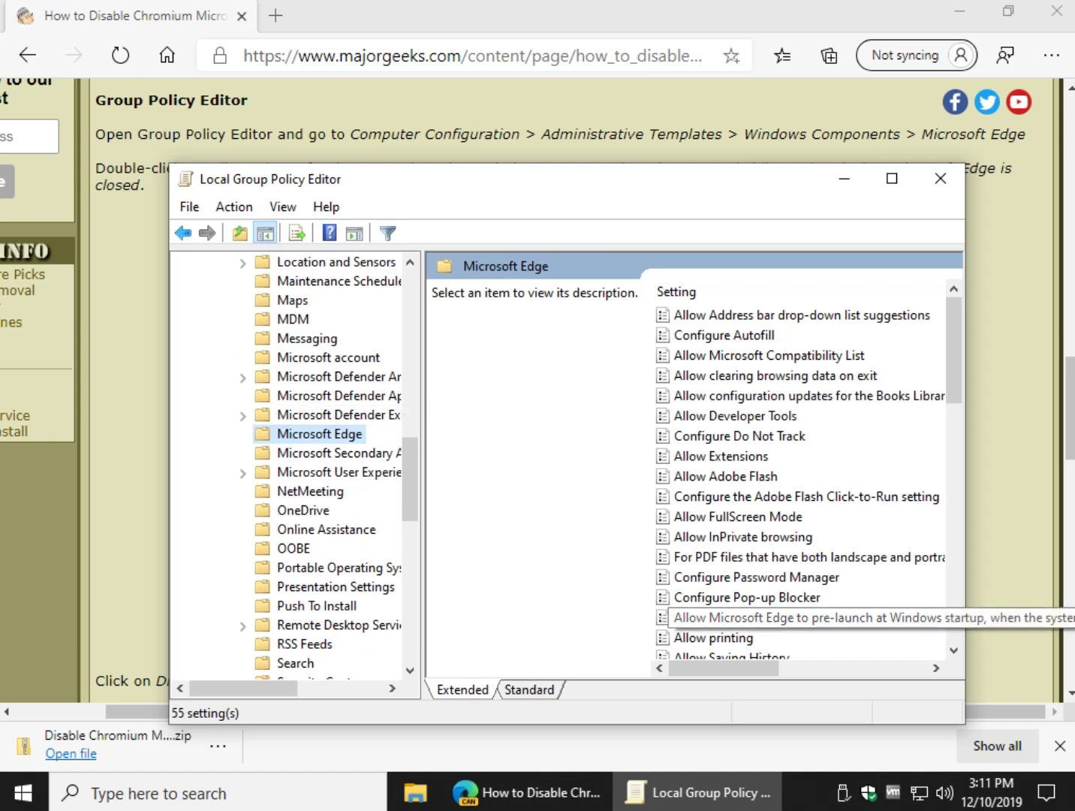
Step: Set the policy allowing Microsoft Edge to pre-launch at Windows startup to Disabled and save it
double_click(750, 617)
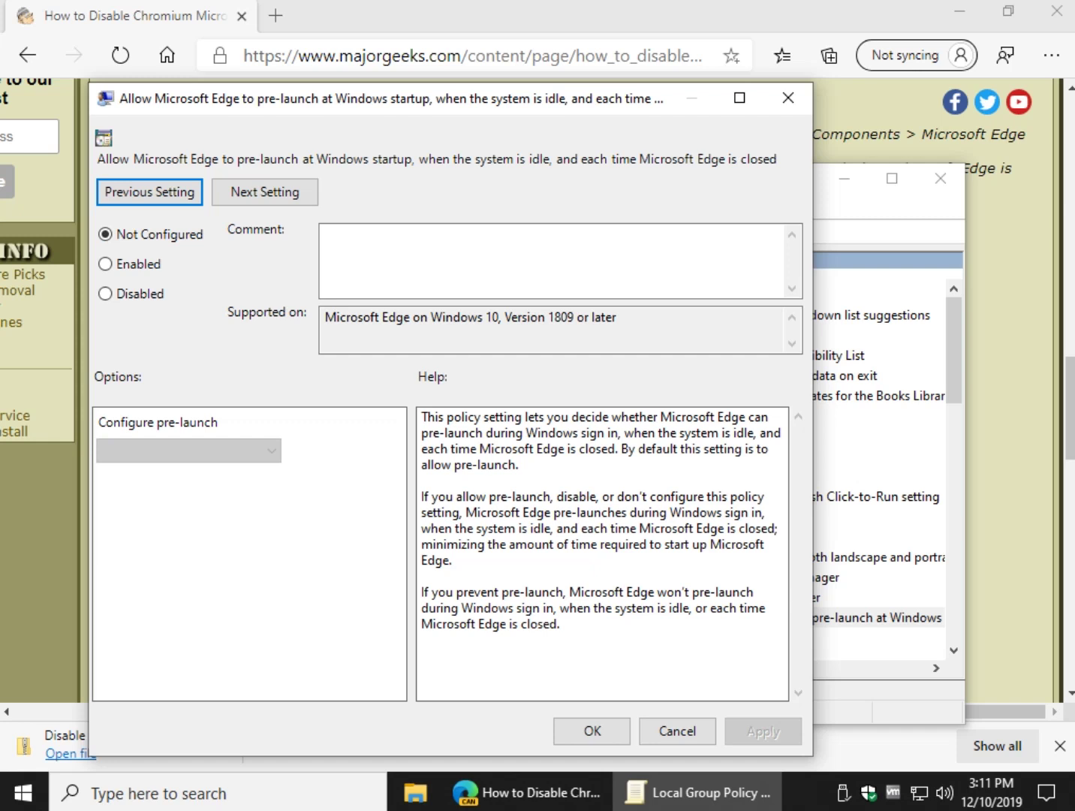
left_click(105, 293)
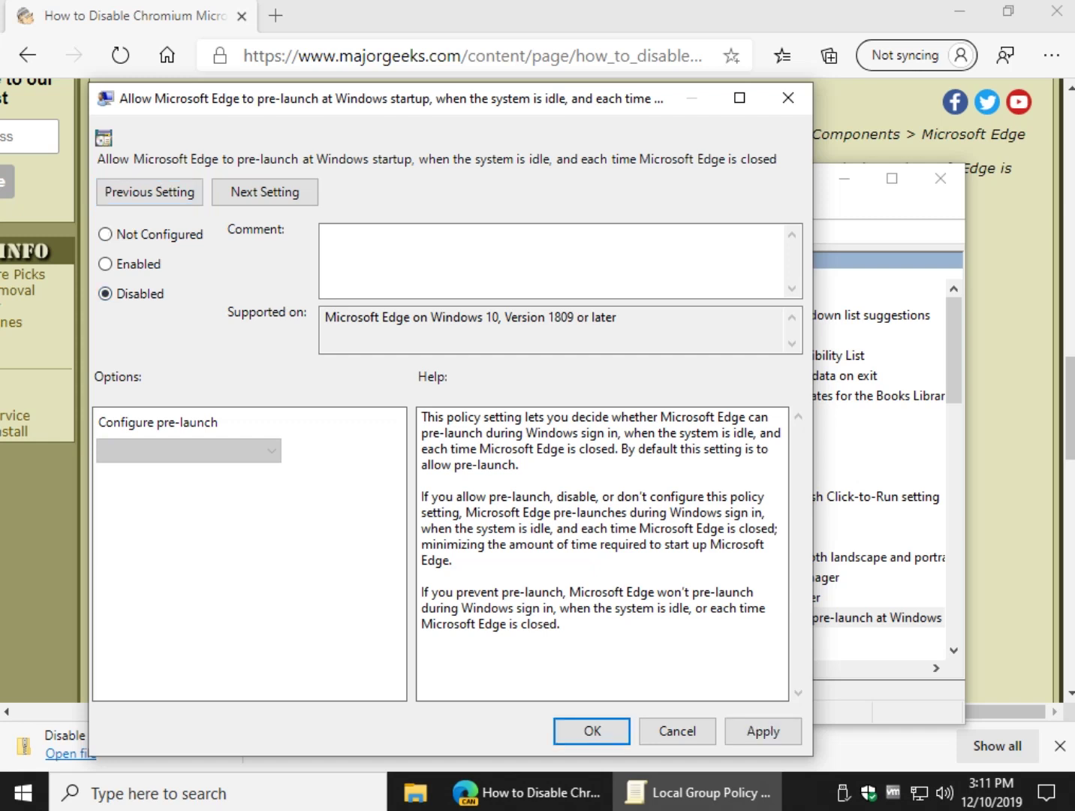
left_click(592, 731)
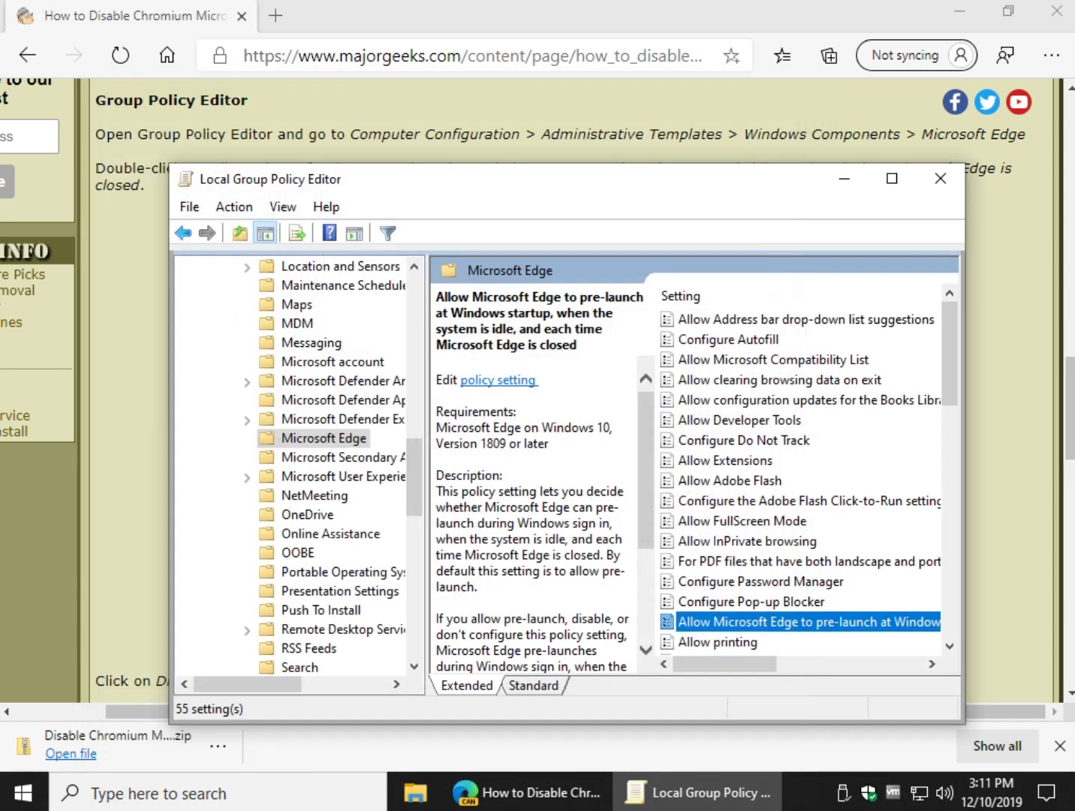
Step: Reopen the Edge pre-launch policy, try the Enabled state and choose Prevent pre-launching for Configure pre-launch
key("Return")
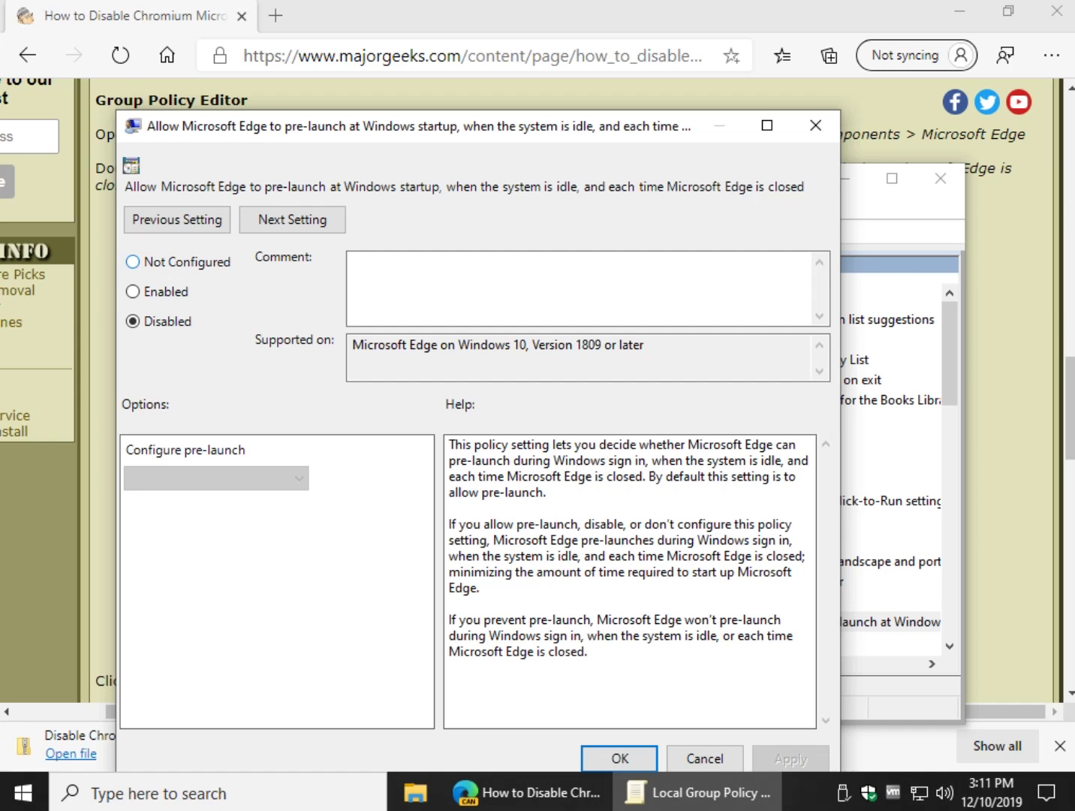
left_click(132, 291)
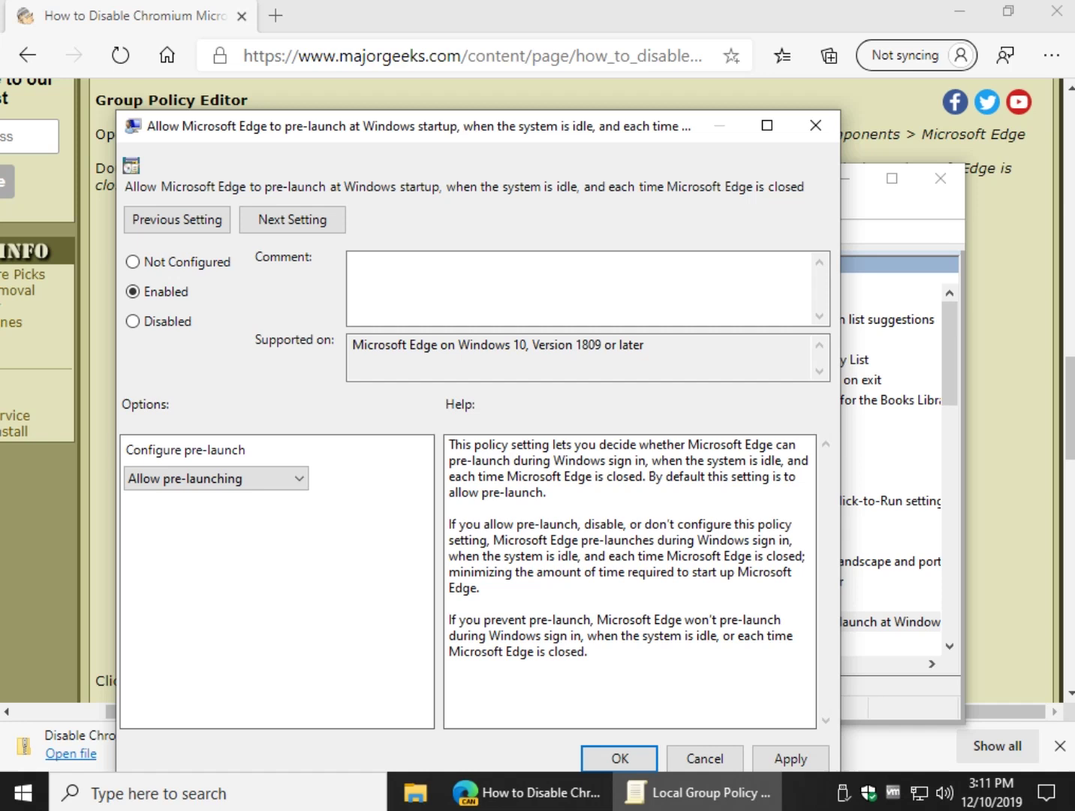
left_click(216, 478)
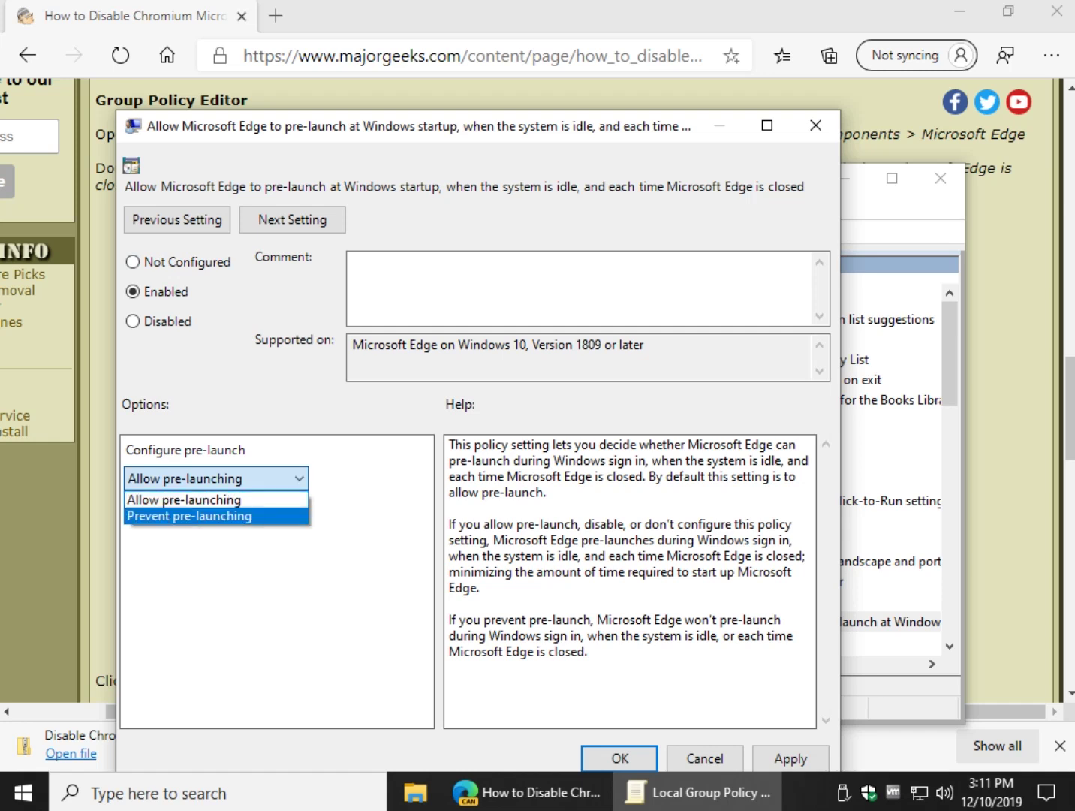
left_click(189, 516)
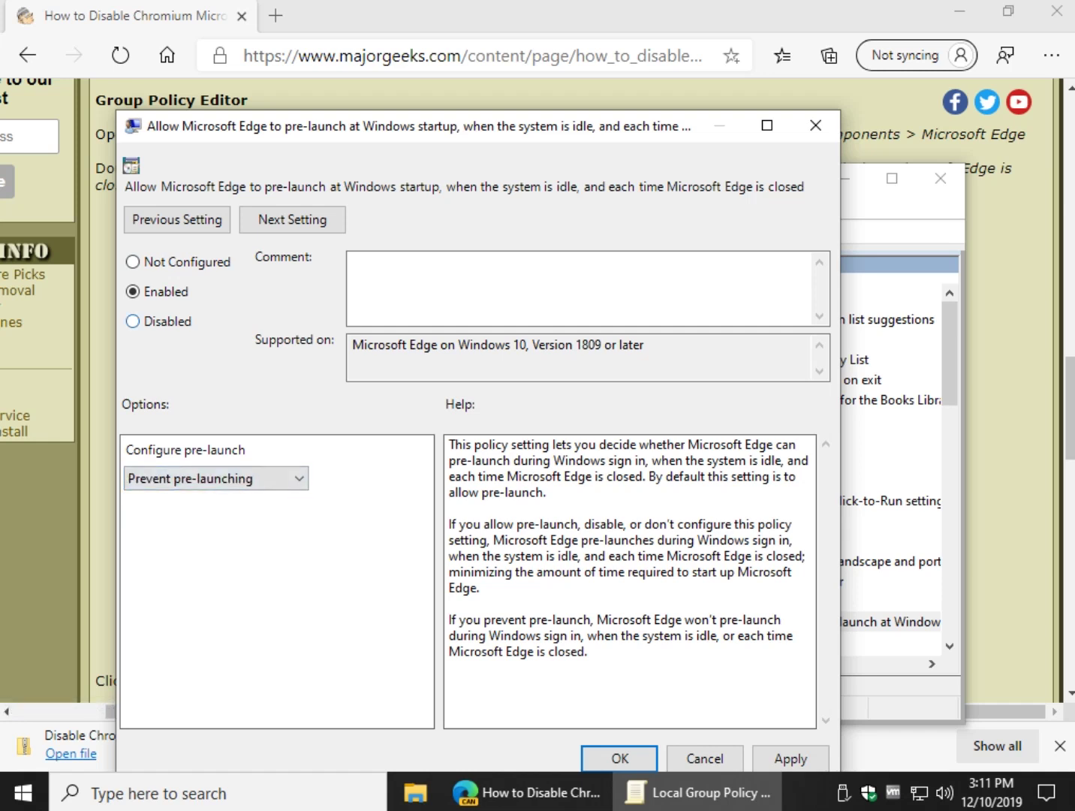
Step: Set the Edge pre-launch policy back to Disabled, apply and save it, and close the Local Group Policy Editor
left_click(133, 322)
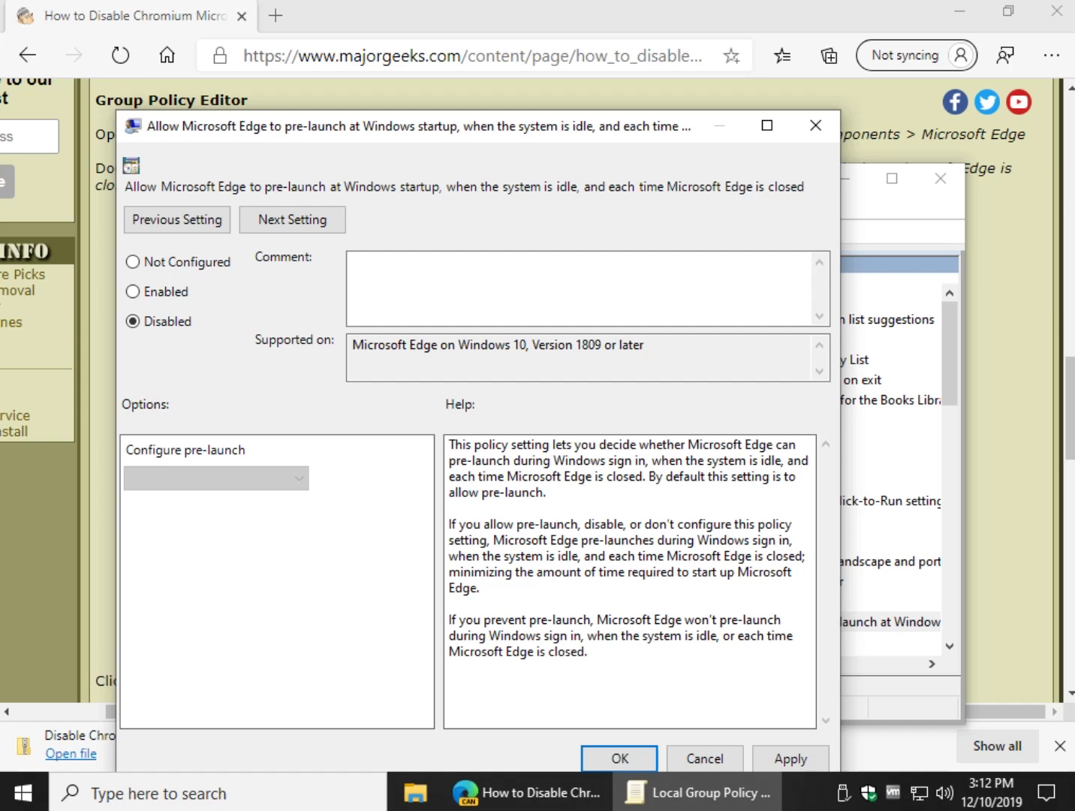
left_click(790, 757)
left_click(619, 758)
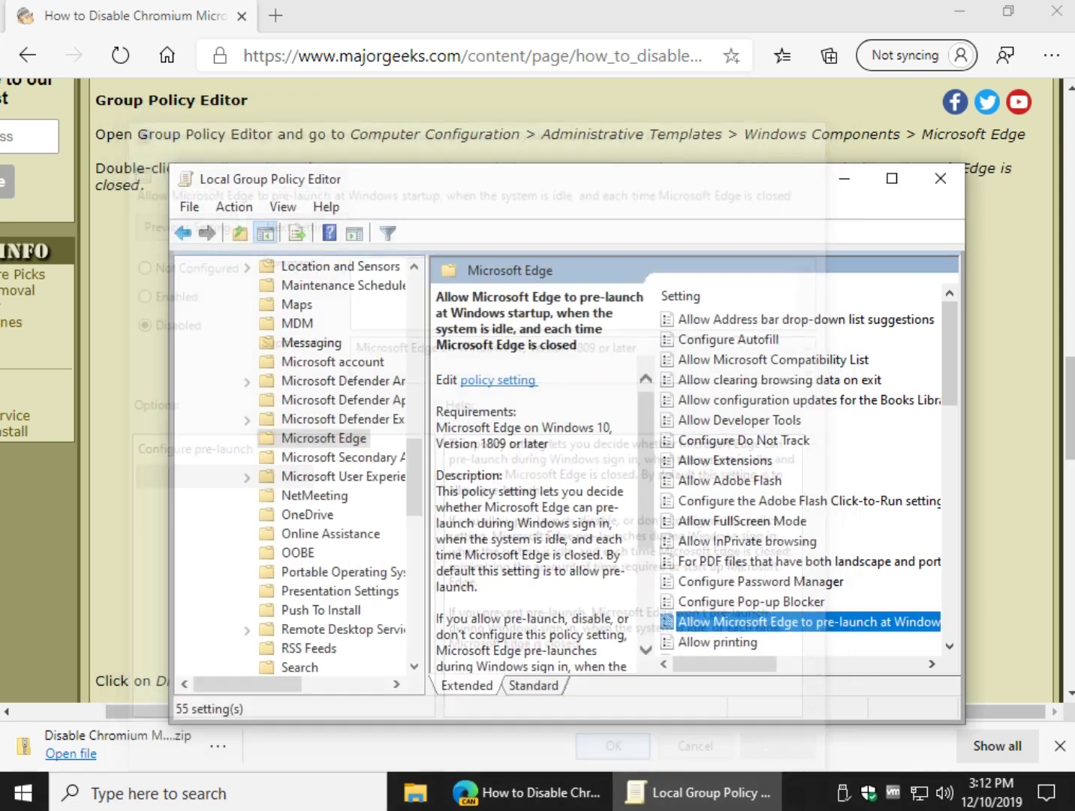
left_click(940, 178)
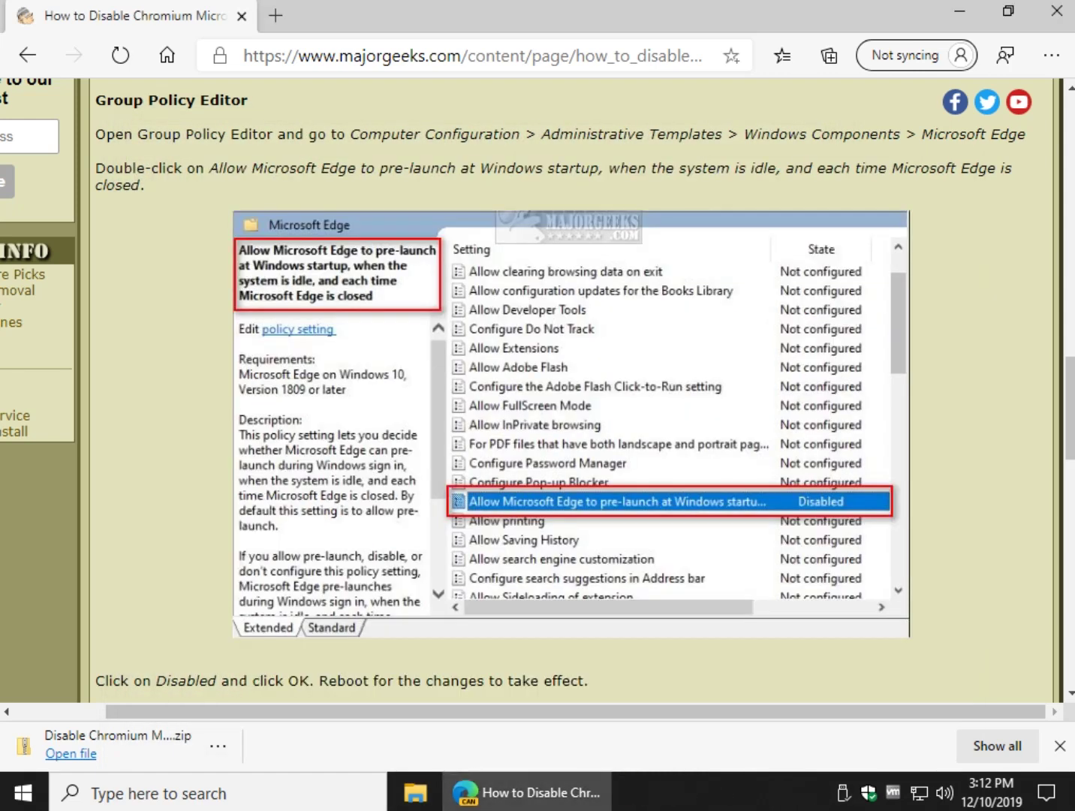
Step: Review the article's closing notes on rebooting and reverting to Not Configured, and return to its introduction
scroll(570, 391, "down", 3)
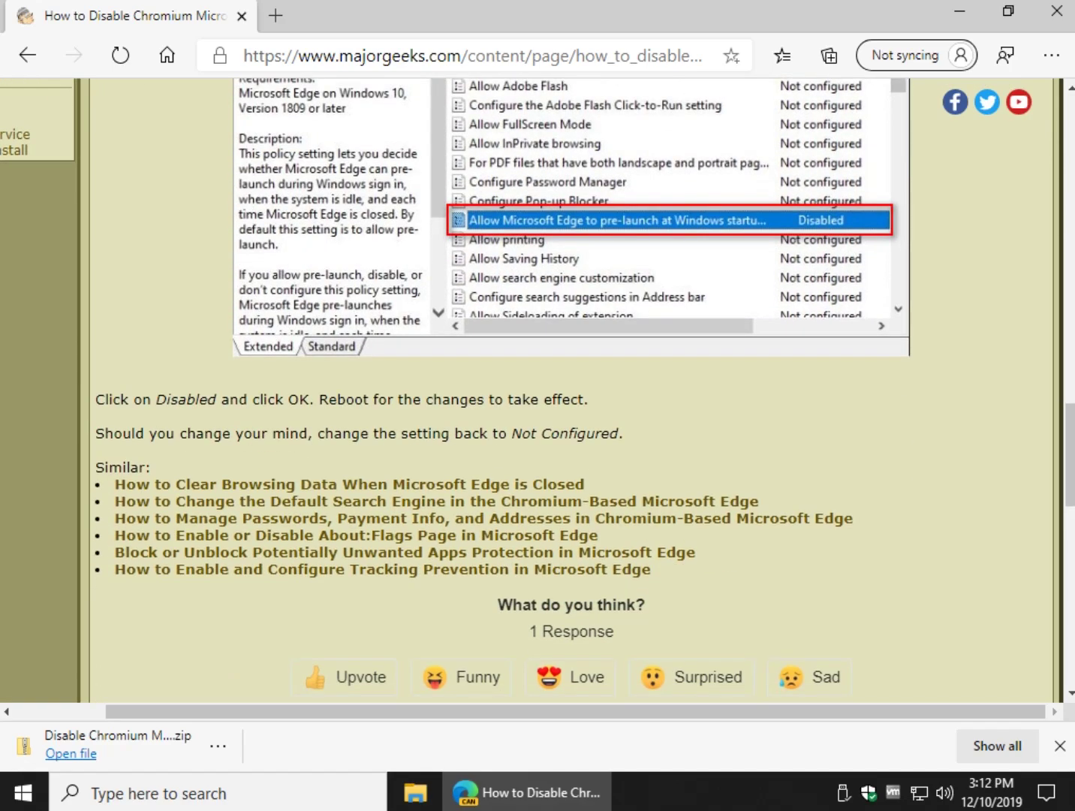
scroll(571, 391, "up", 20)
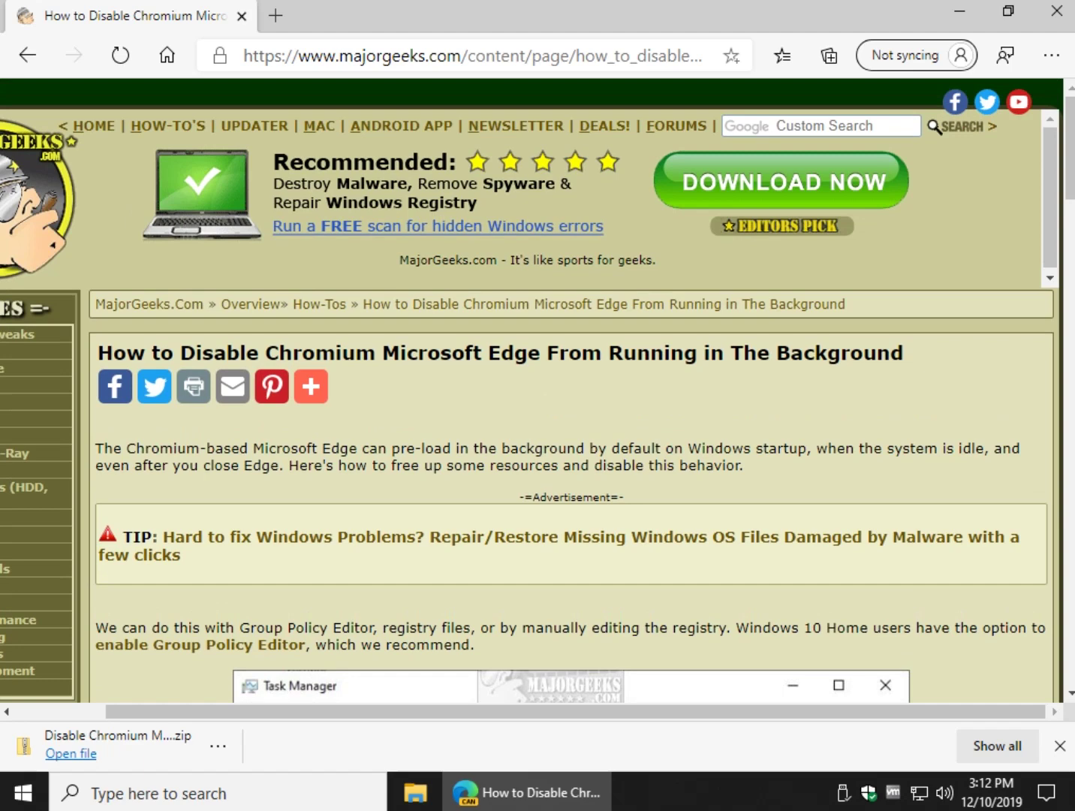
scroll(538, 398, "down", 7)
scroll(537, 398, "up", 5)
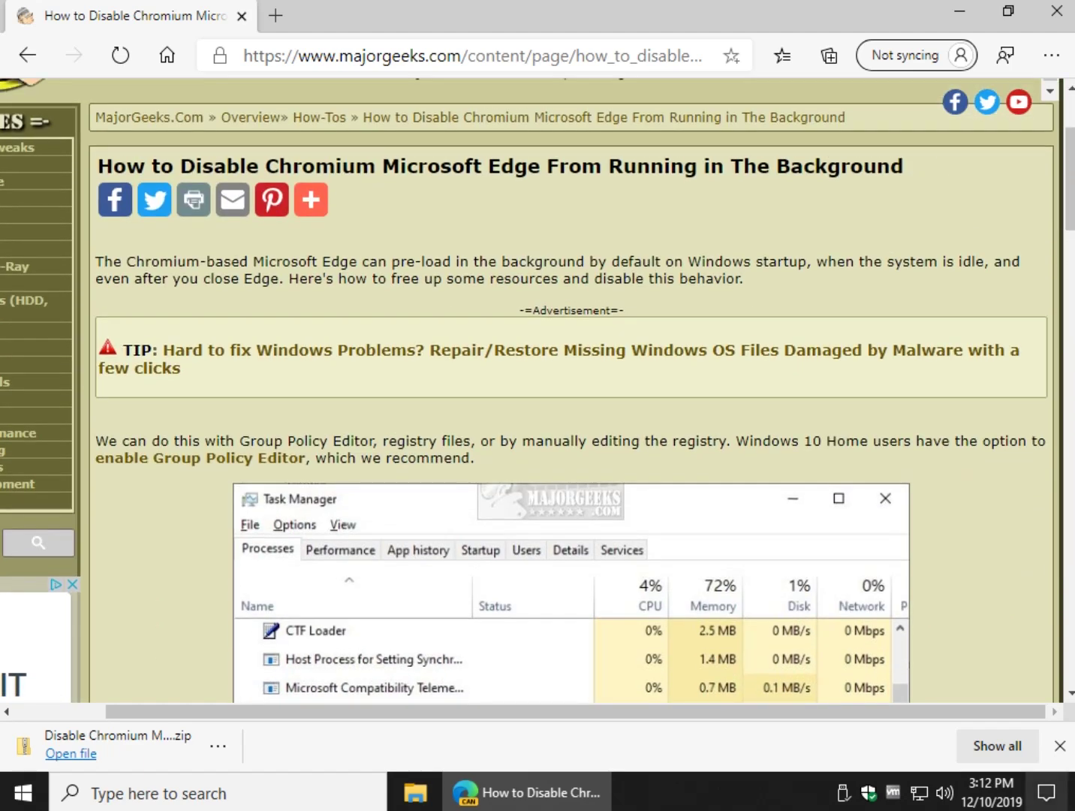